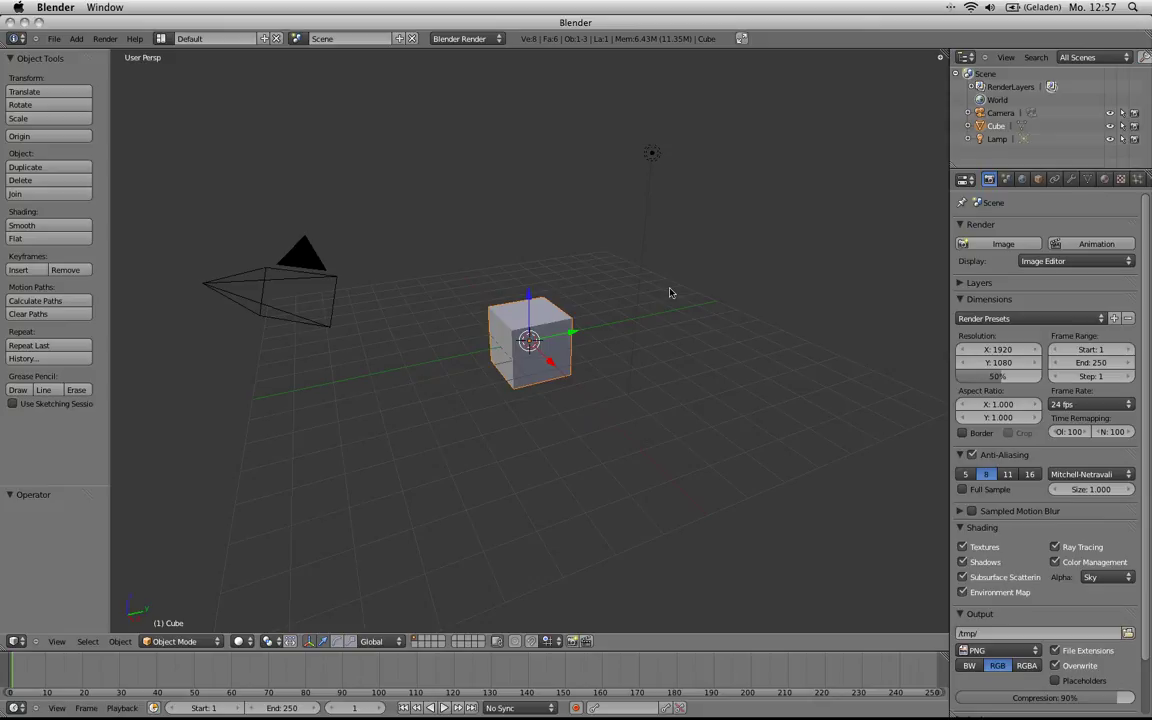
Select the default cube in the viewport, after first picking the lamp.
{"action": "right_click", "coordinate": [649, 150]}
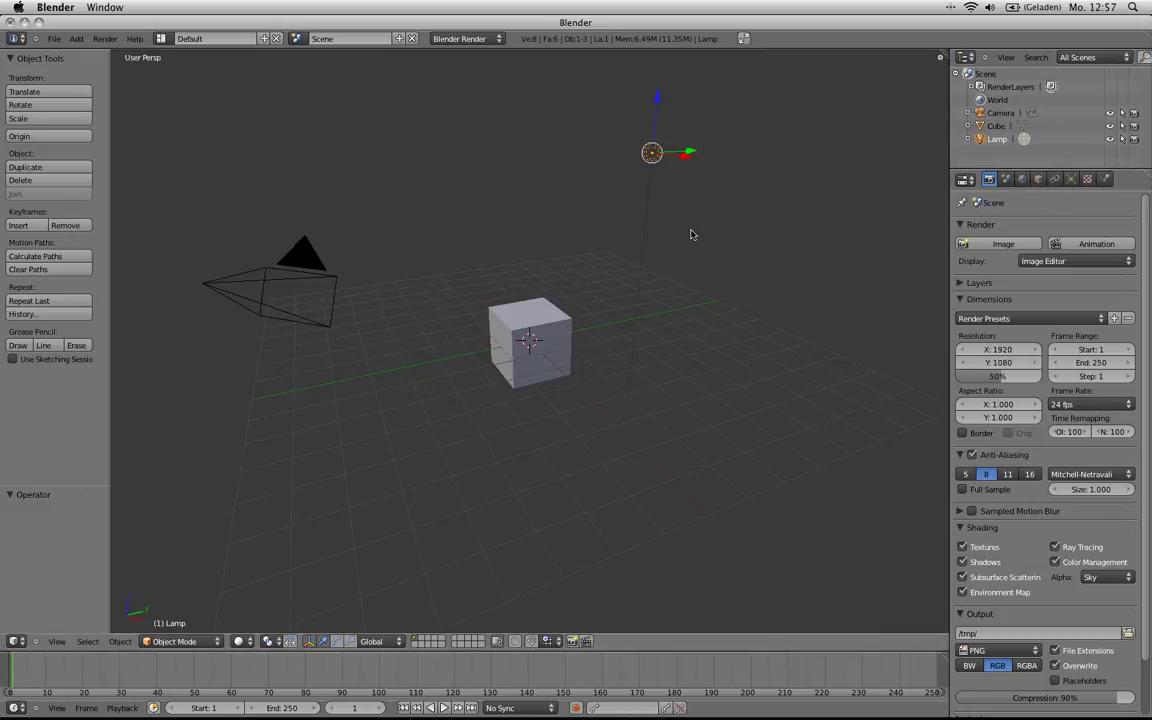
{"action": "right_click", "coordinate": [542, 346]}
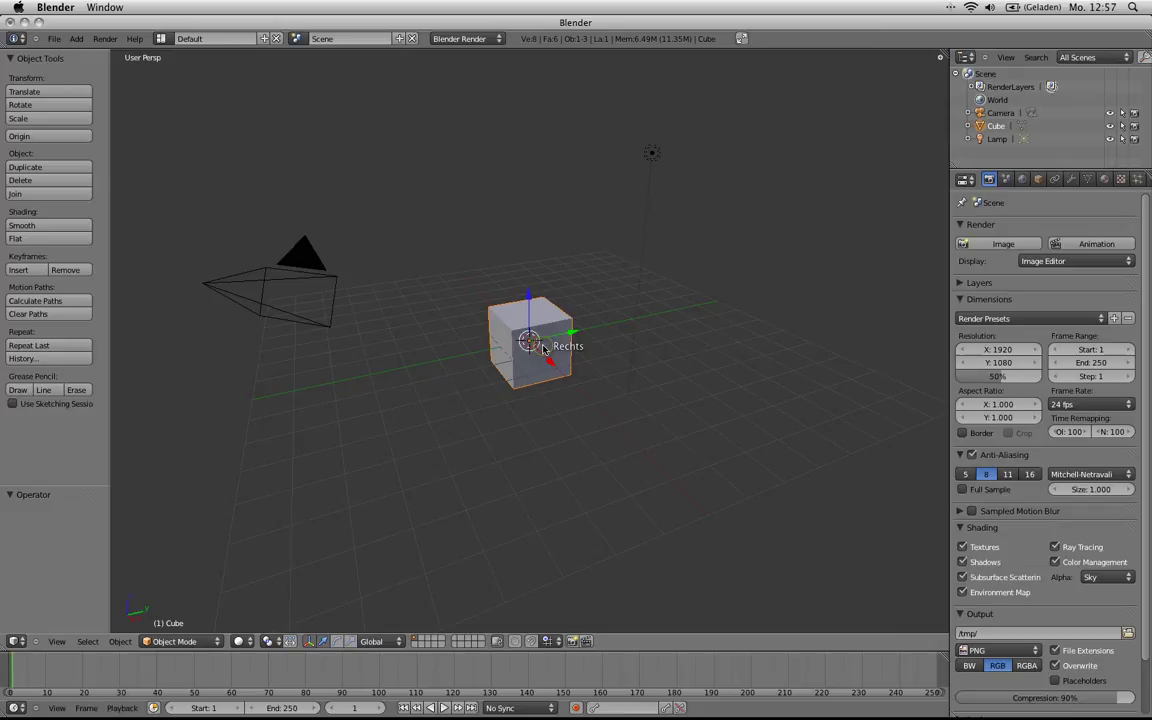
Delete the cube and add a plane at the scene centre.
{"action": "key", "text": "x"}
{"action": "left_click", "coordinate": [544, 347]}
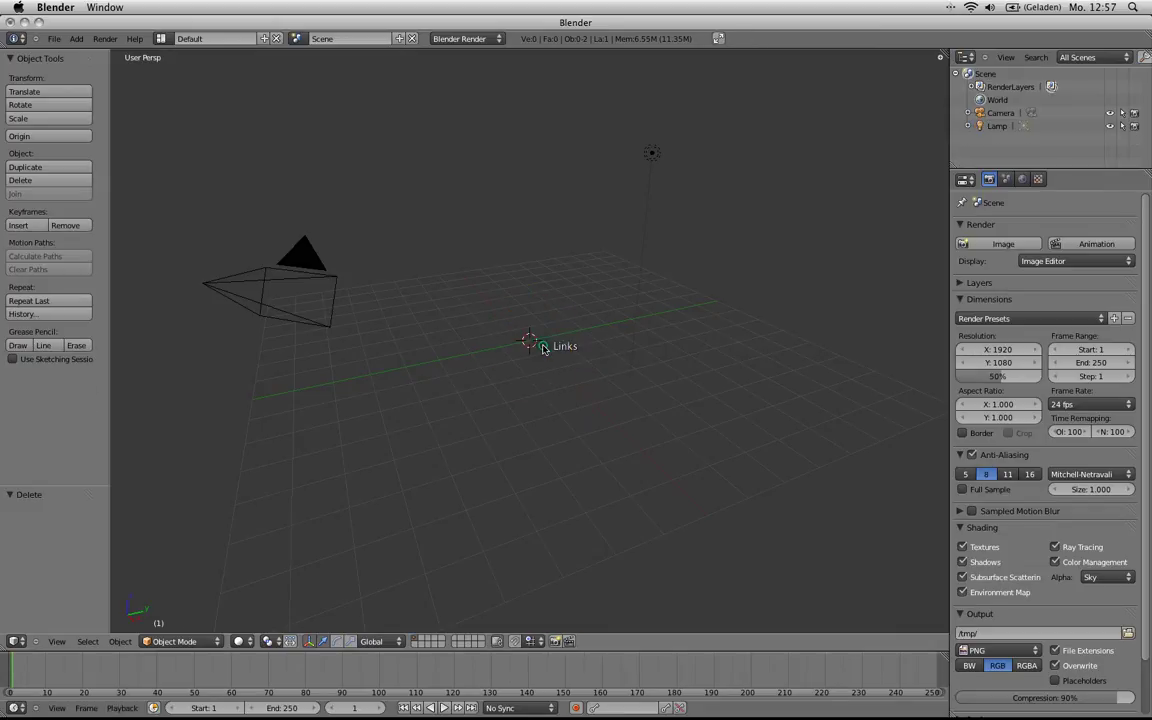
{"action": "key", "text": "shift+a"}
{"action": "mouse_move", "coordinate": [543, 347]}
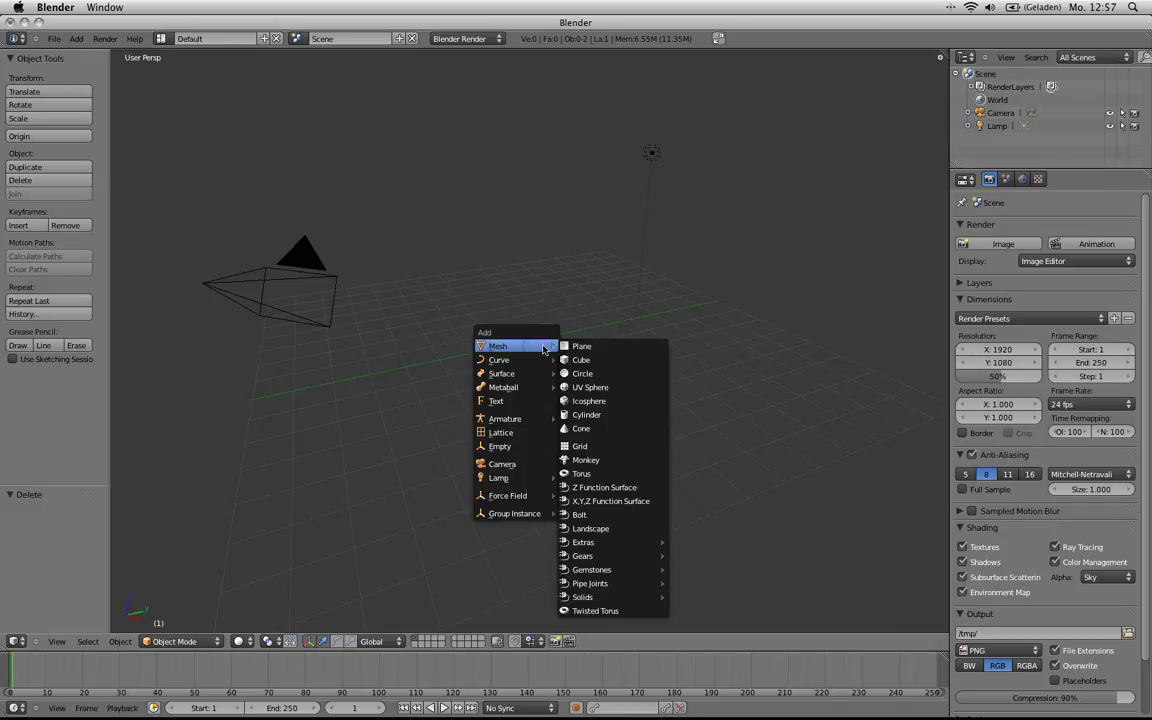
{"action": "left_click", "coordinate": [580, 346]}
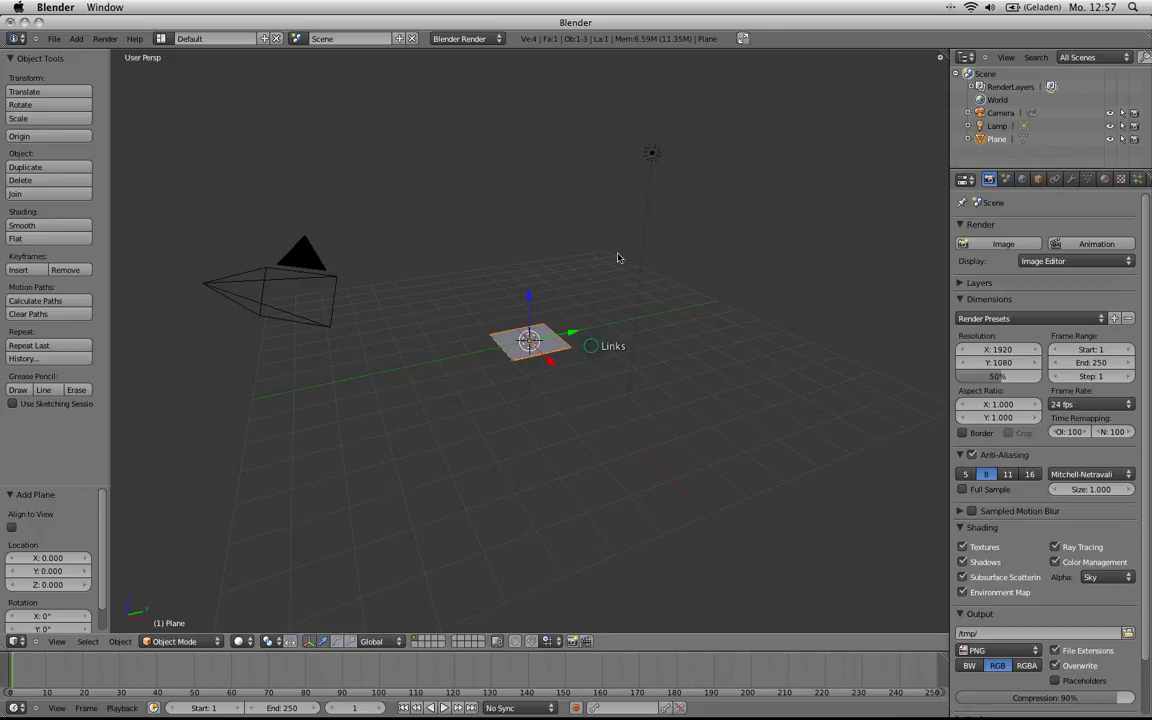
Move the lamp to the world origin, parent it to the plane, and raise the plane to Z 4.948.
{"action": "right_click", "coordinate": [651, 157]}
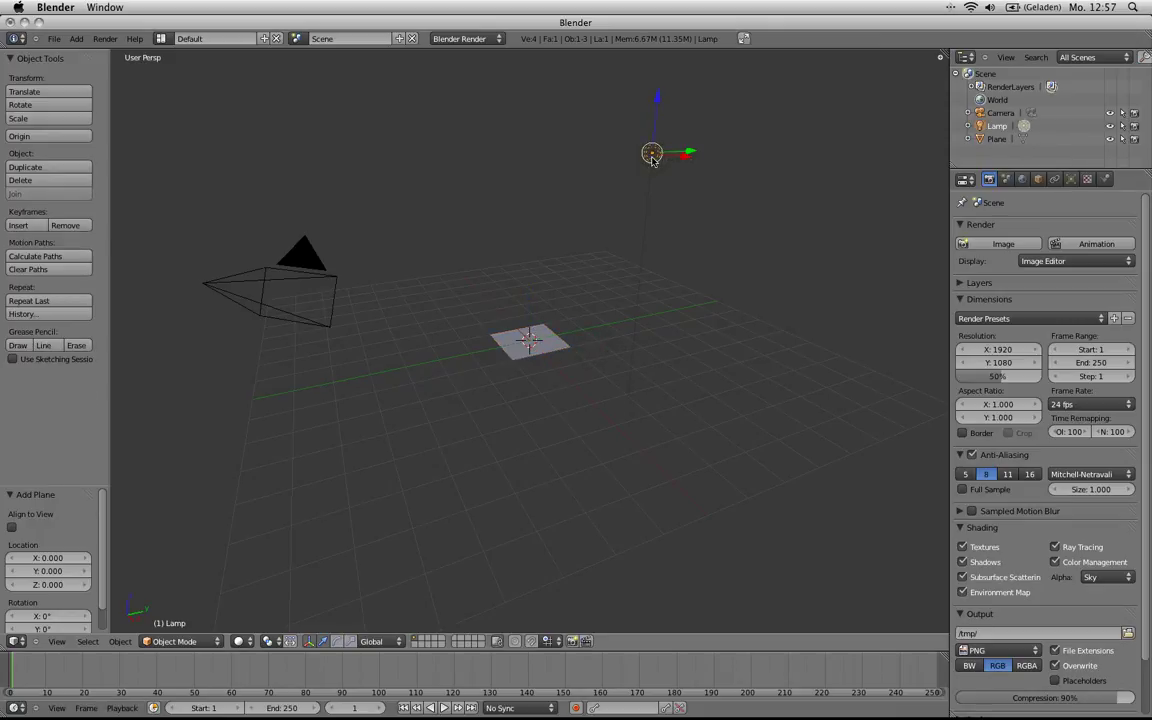
{"action": "key", "text": "alt+g"}
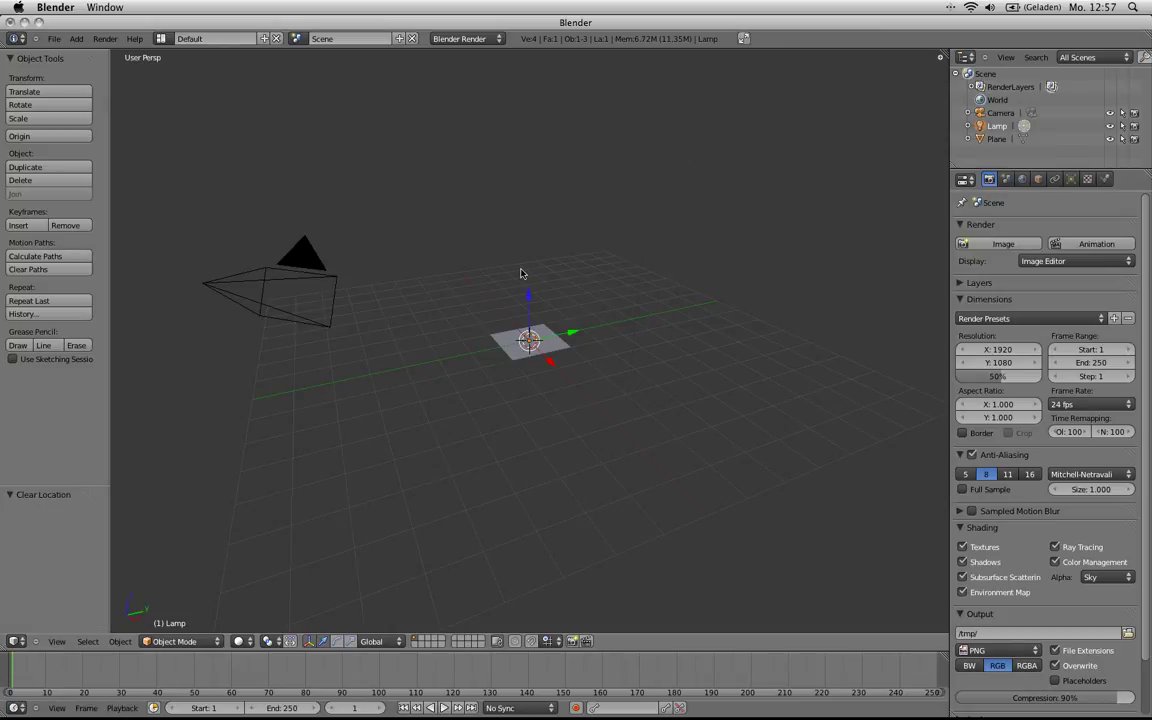
{"action": "right_click", "coordinate": [510, 341]}
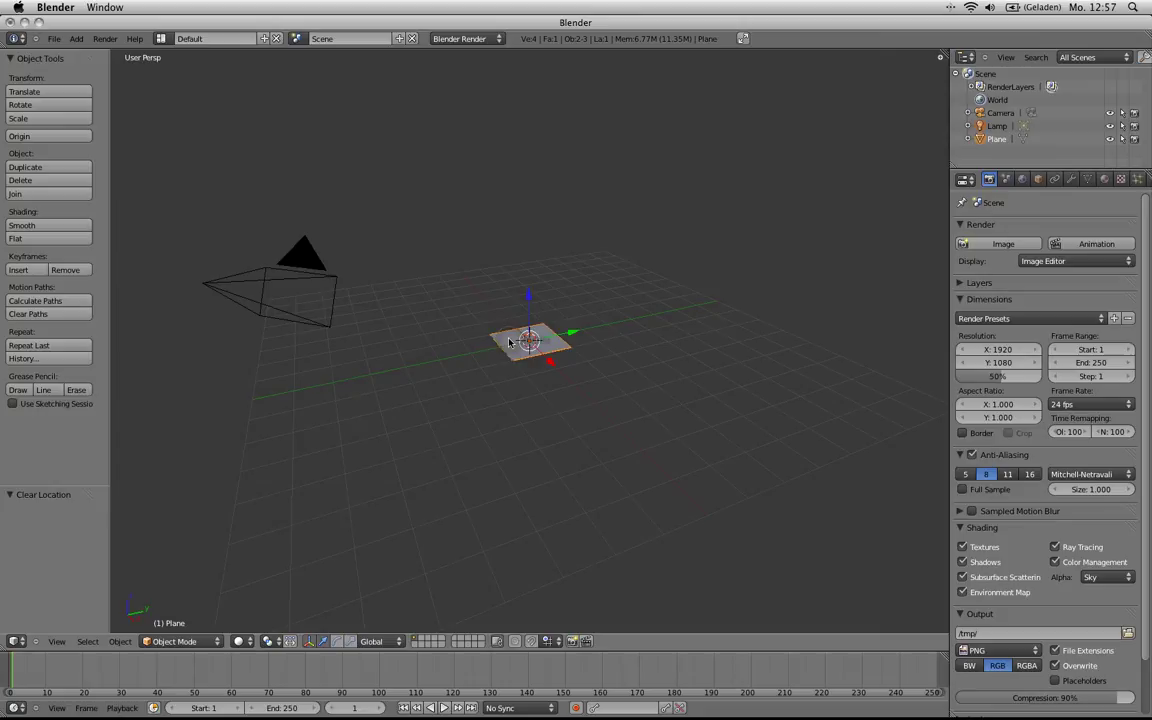
{"action": "key", "text": "ctrl+p"}
{"action": "left_click", "coordinate": [510, 341]}
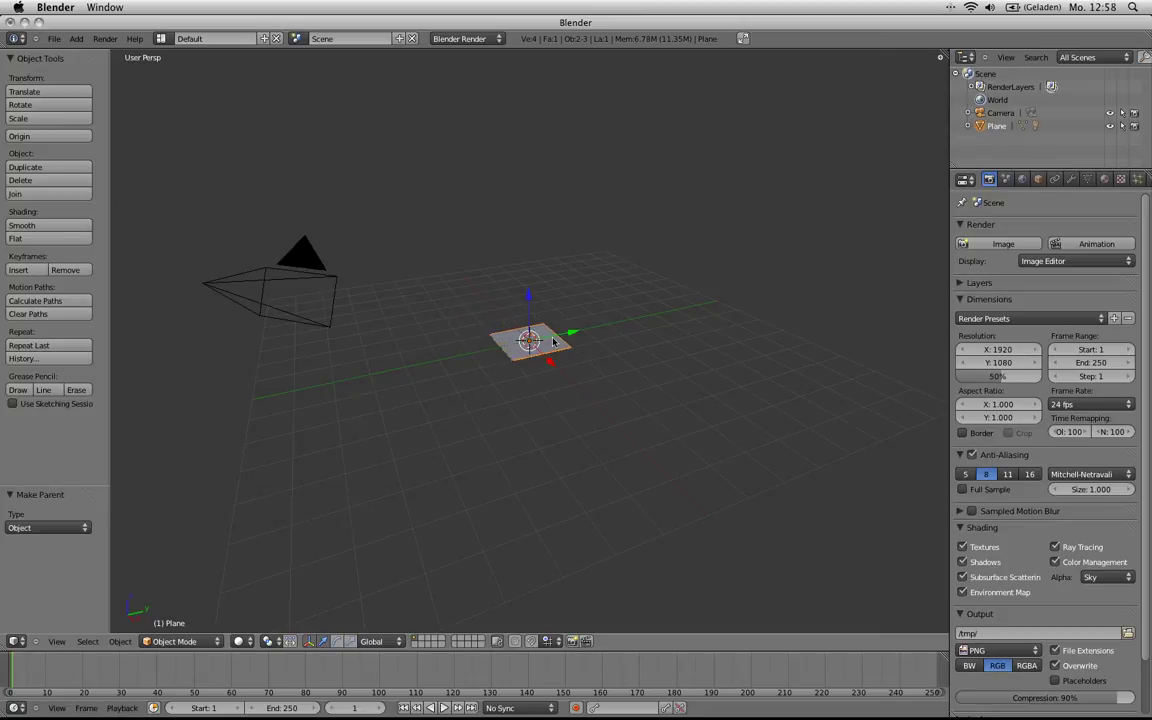
{"action": "key", "text": "g"}
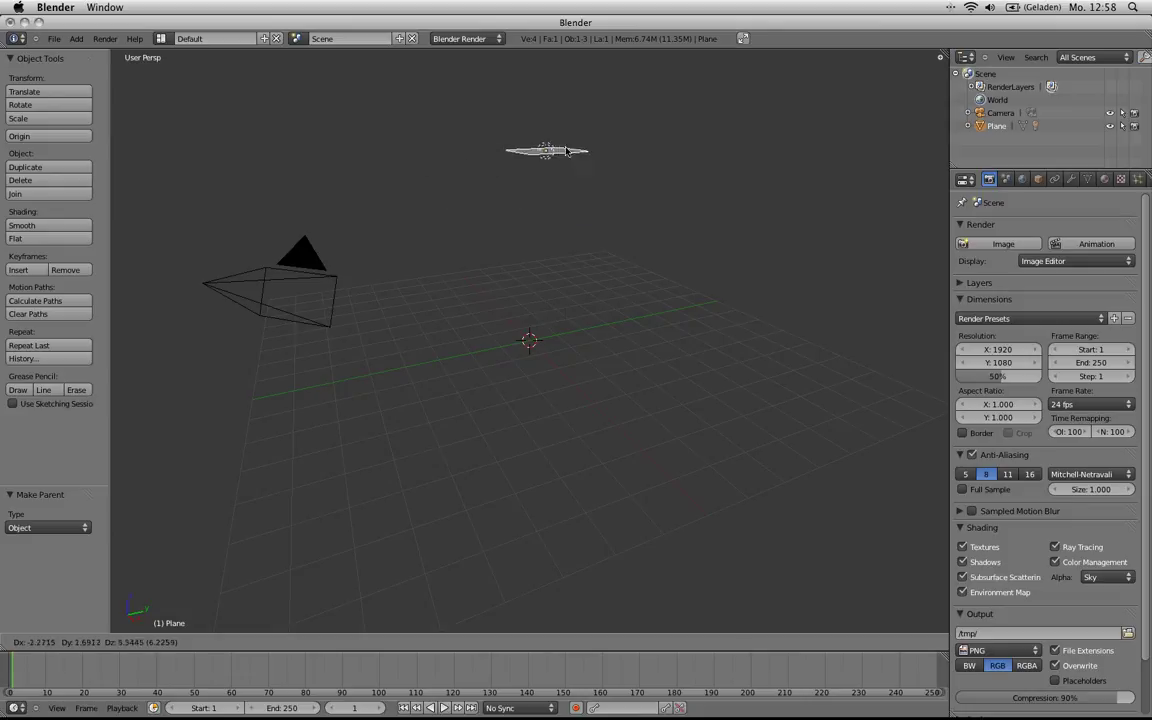
{"action": "left_click", "coordinate": [551, 172]}
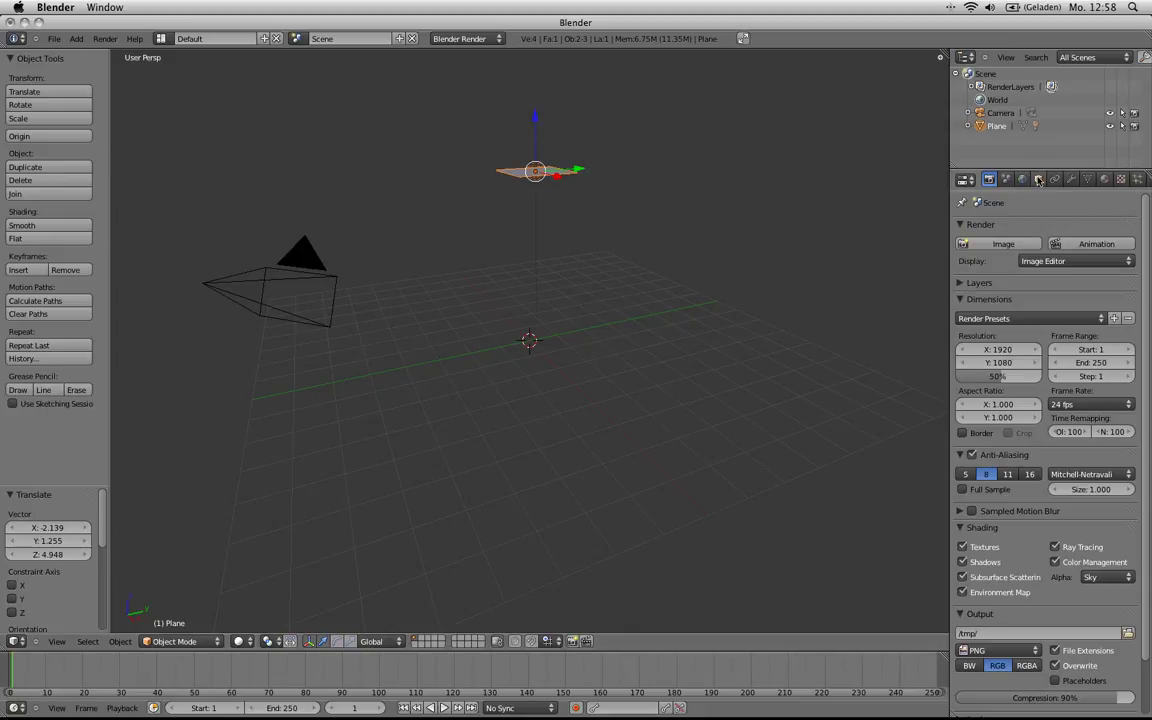
Set the plane's Duplication mode to Faces in its Object properties.
{"action": "left_click", "coordinate": [1039, 179]}
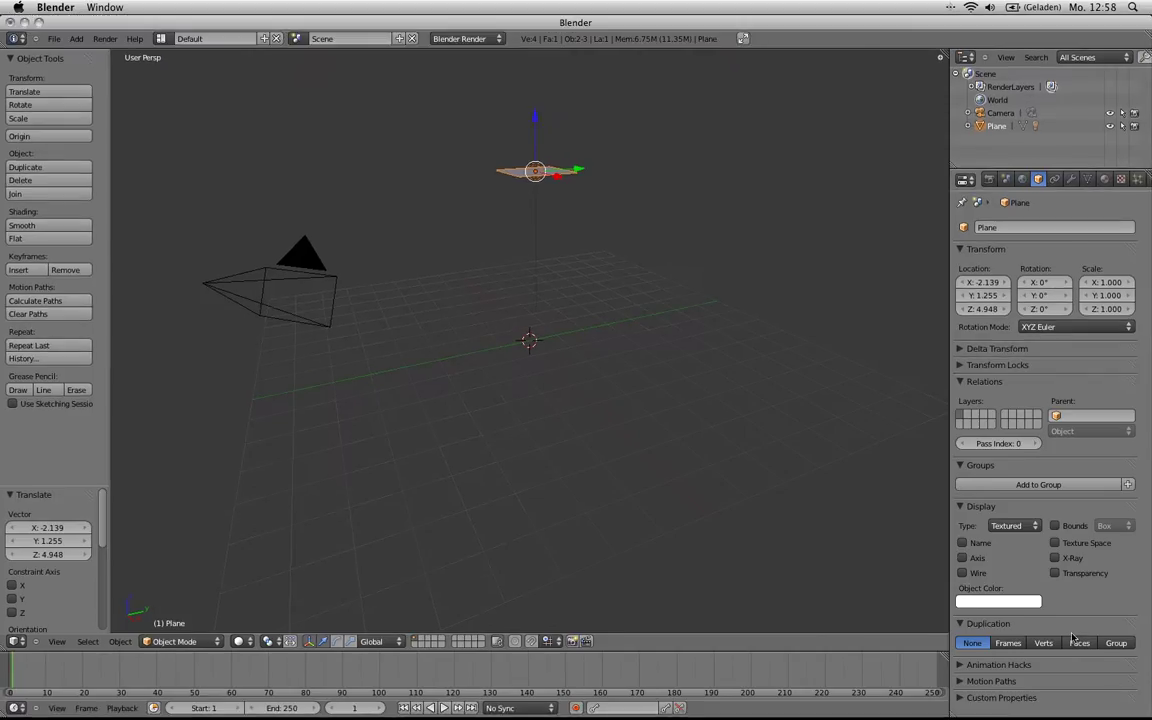
{"action": "left_click", "coordinate": [1078, 642]}
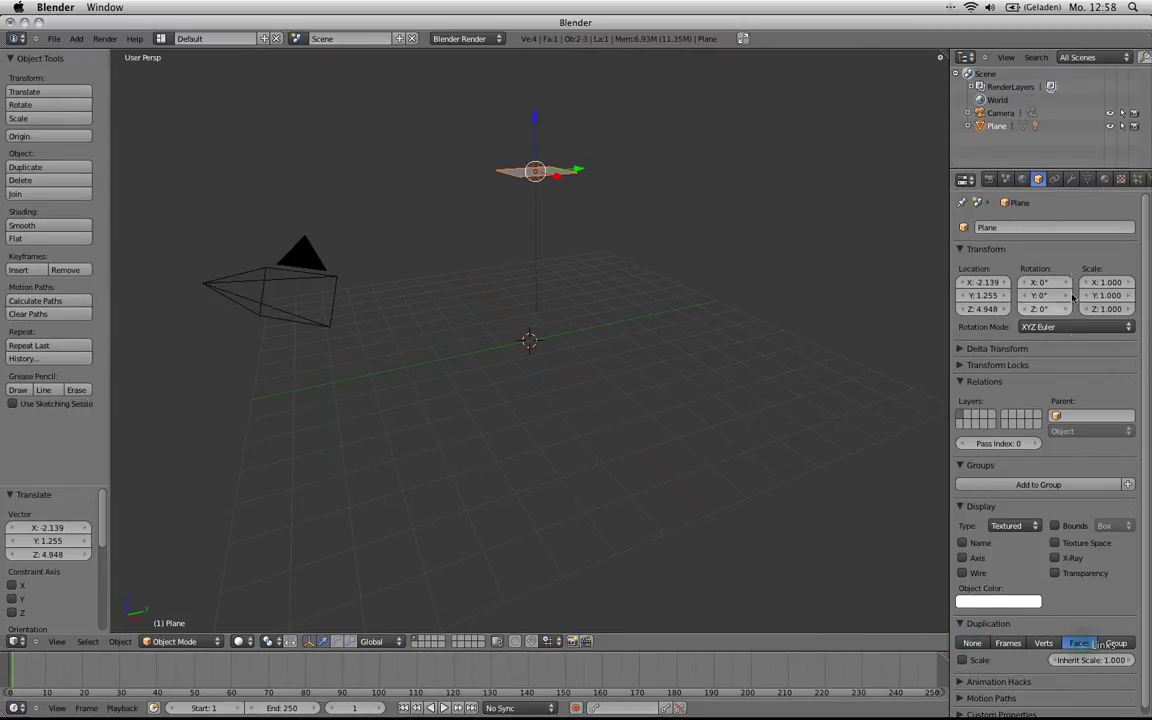
Add an Array modifier to the plane with a count of 5.
{"action": "left_click", "coordinate": [1071, 181]}
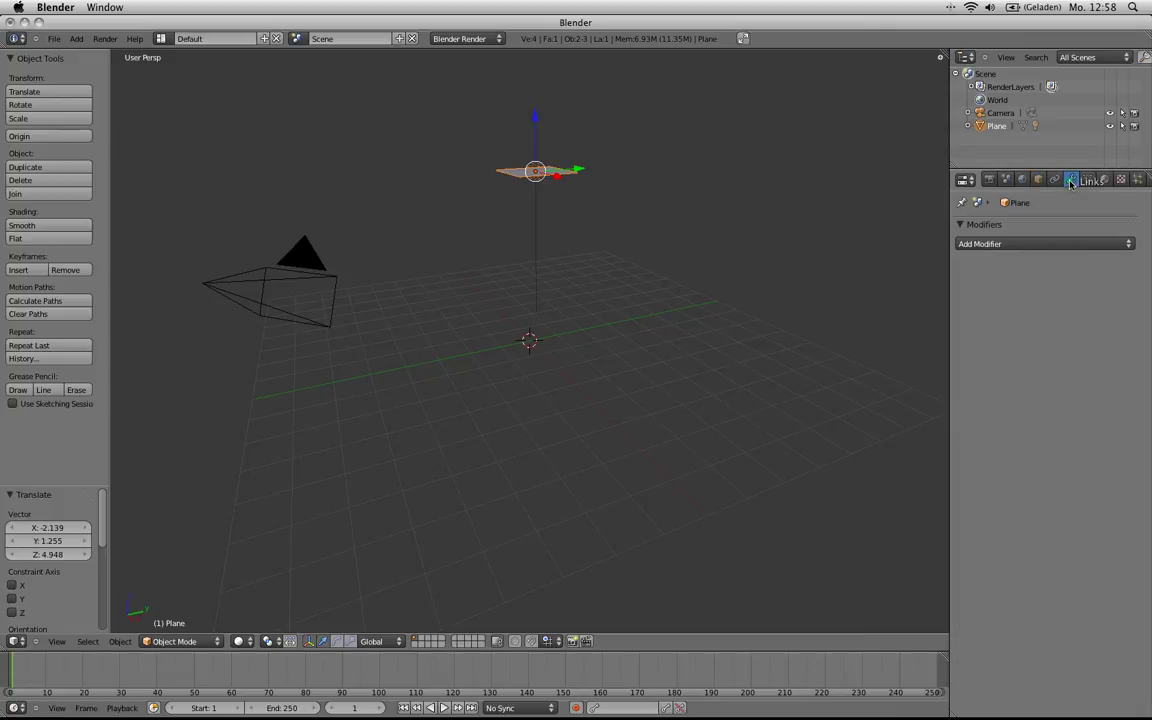
{"action": "left_click", "coordinate": [1036, 247]}
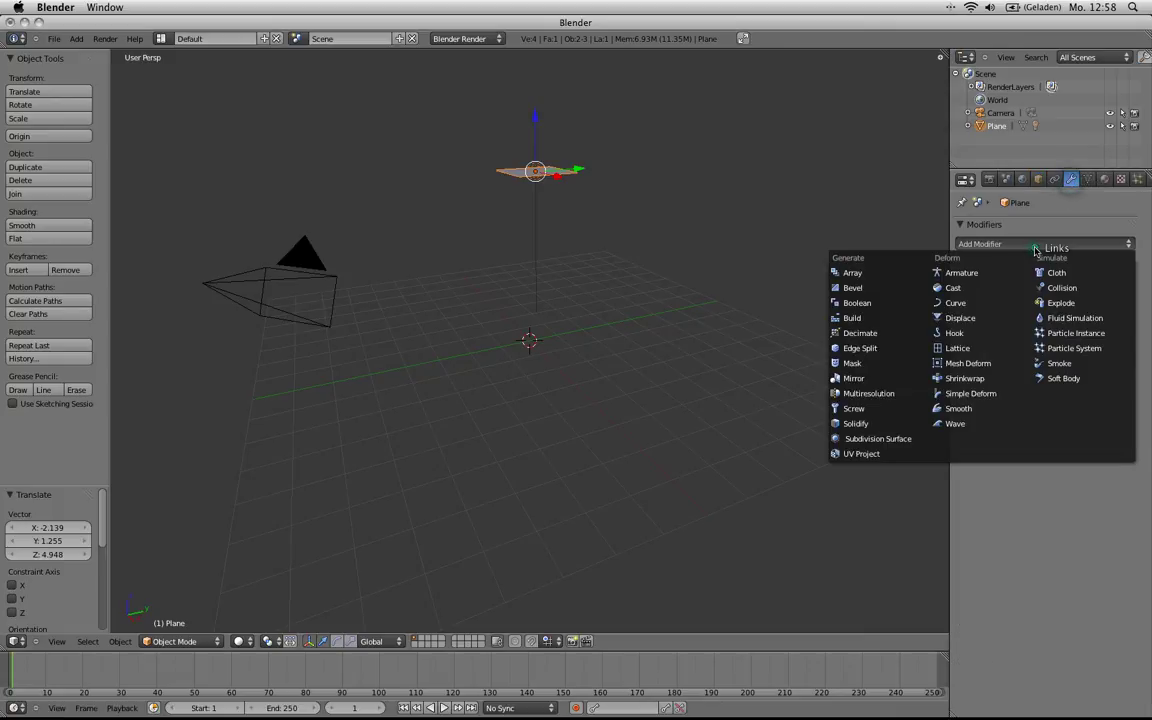
{"action": "left_click", "coordinate": [887, 274]}
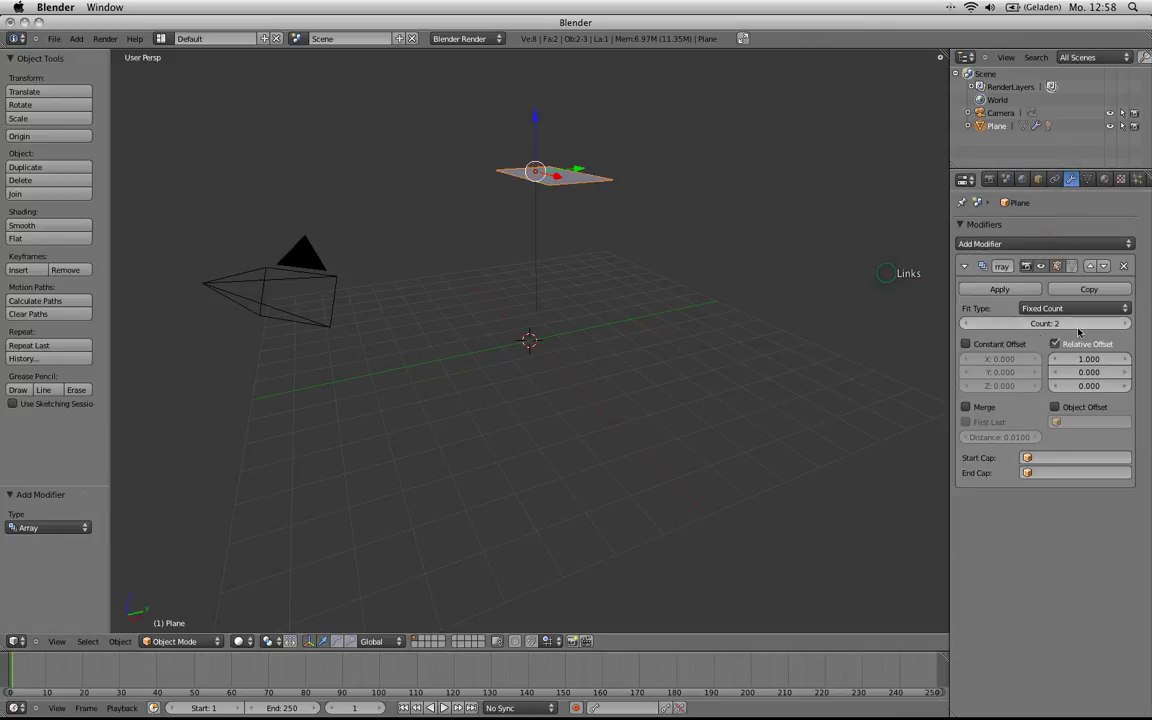
{"action": "left_click", "coordinate": [1124, 326]}
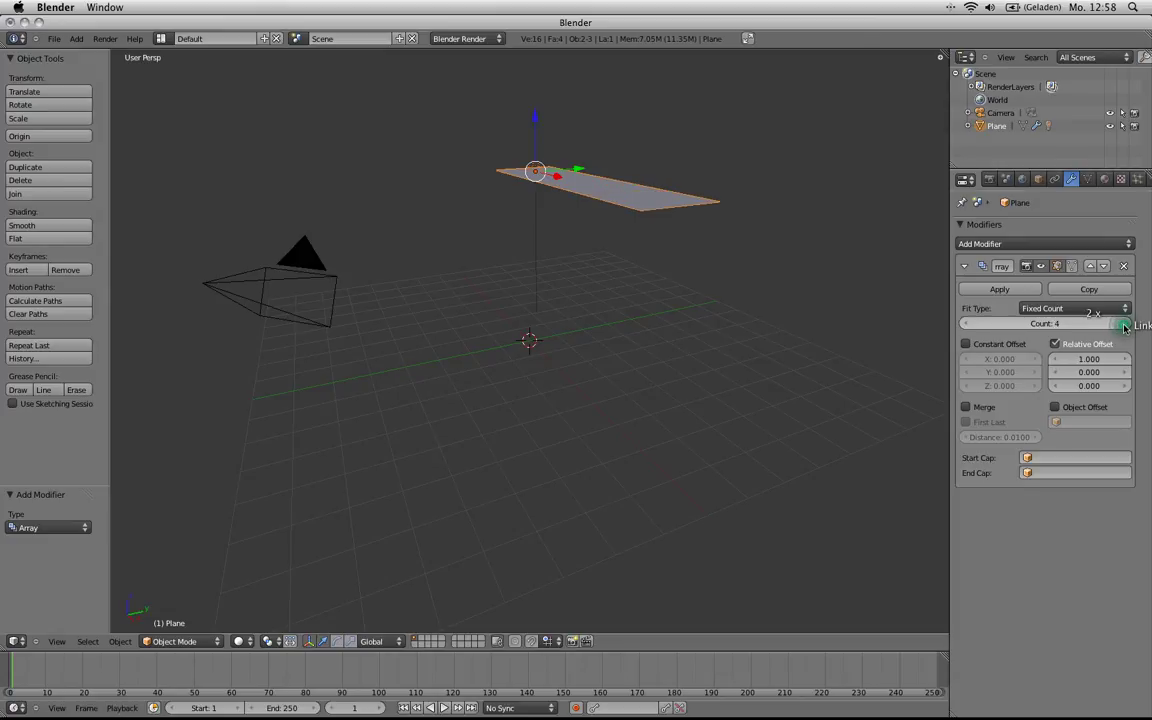
{"action": "left_click", "coordinate": [1124, 326]}
{"action": "left_click", "coordinate": [1124, 326]}
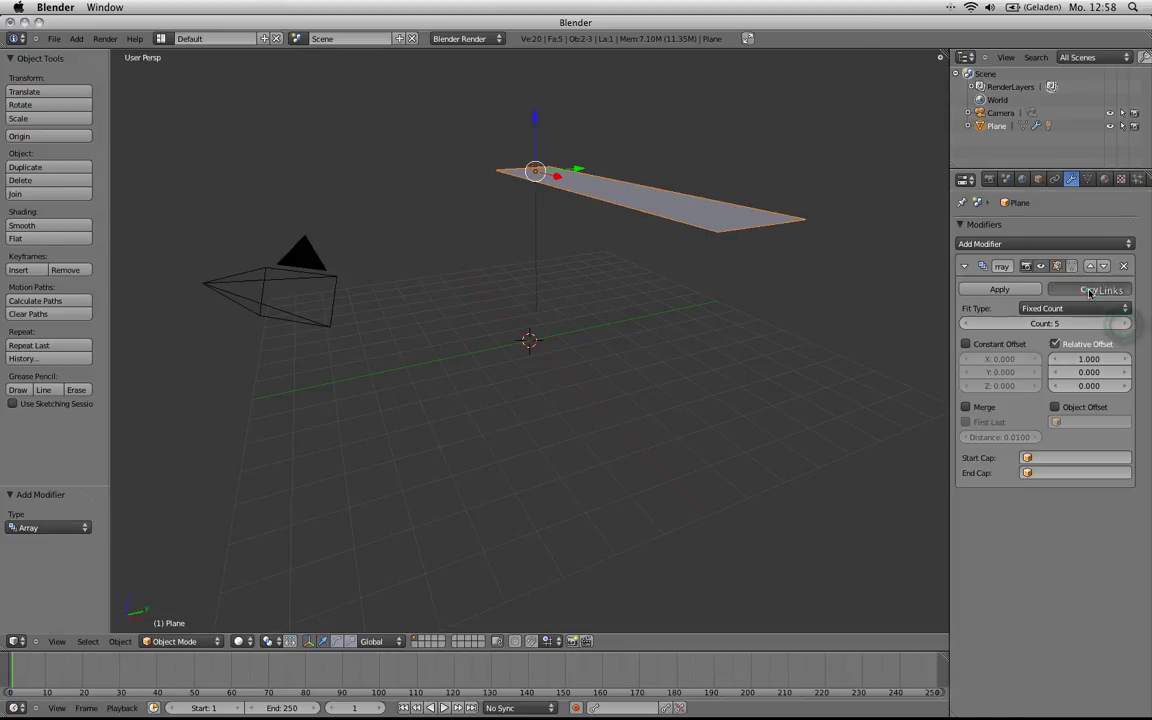
Duplicate the Array modifier and set the copy's relative offset to X 0, Y 1.
{"action": "left_click", "coordinate": [1089, 289]}
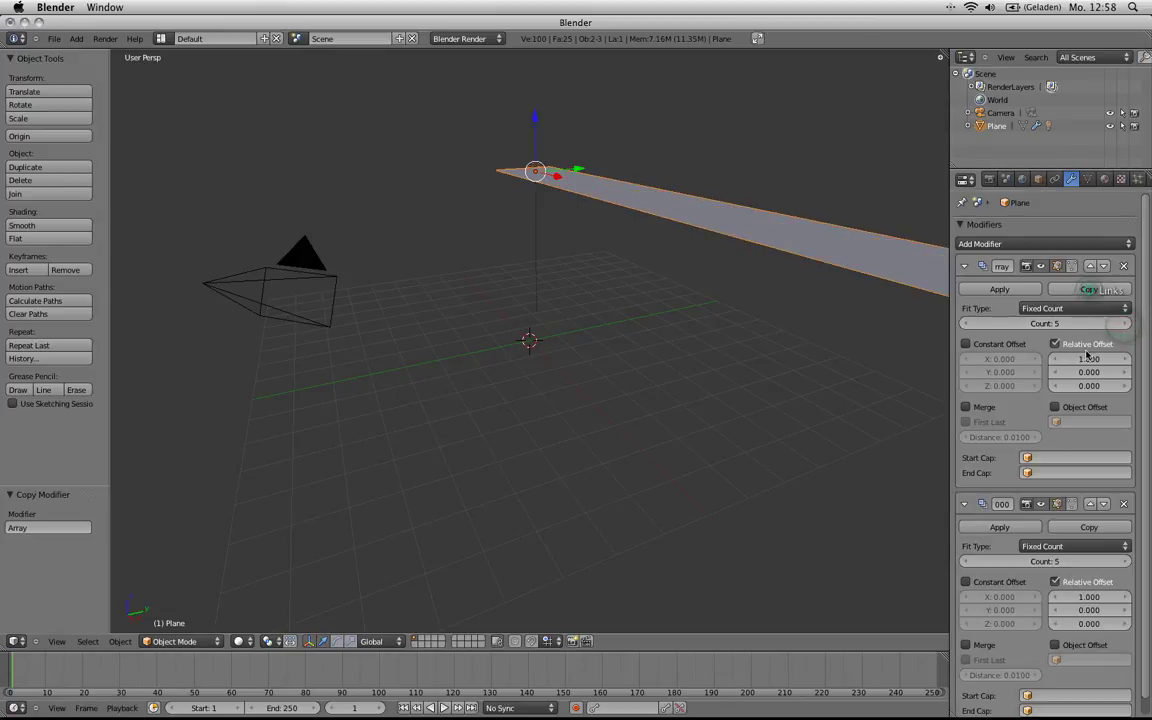
{"action": "left_click", "coordinate": [1088, 597]}
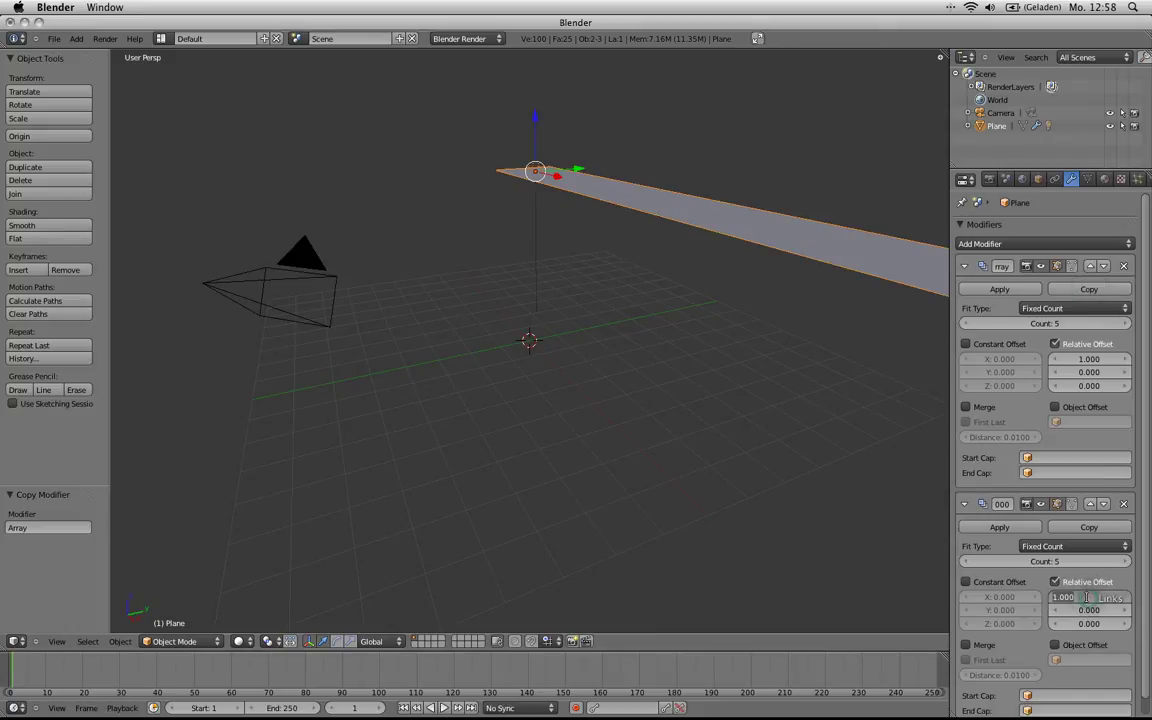
{"action": "type", "text": "0"}
{"action": "key", "text": "Tab"}
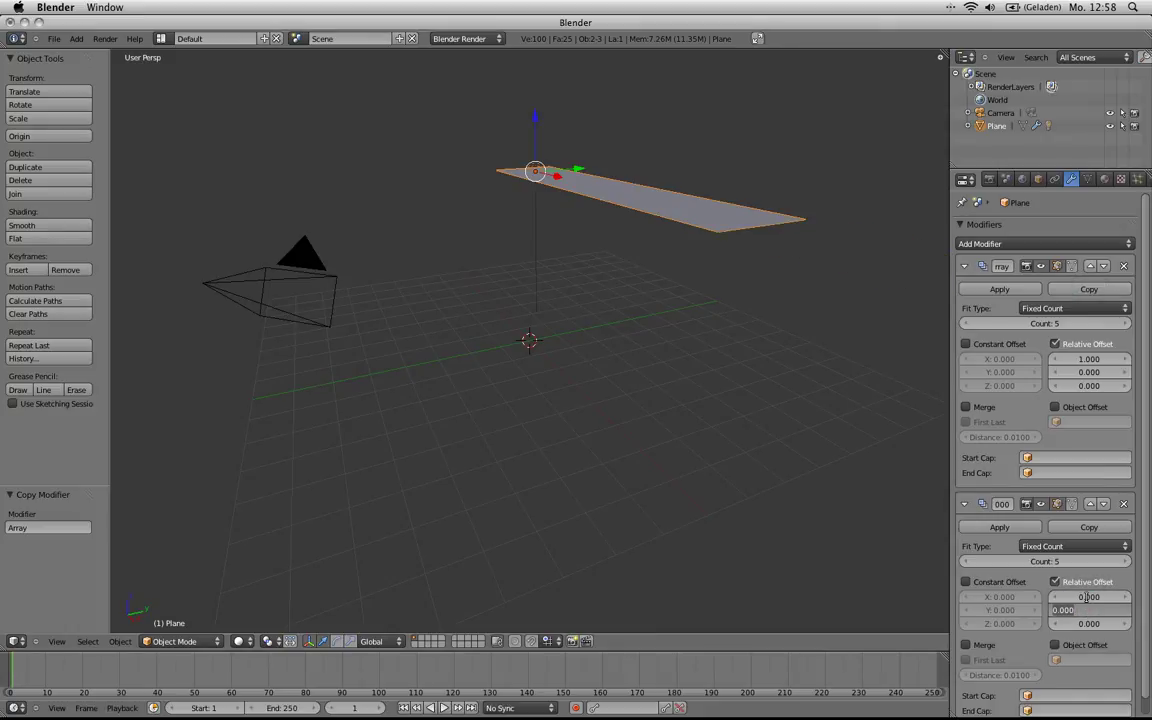
{"action": "type", "text": "1"}
{"action": "key", "text": "Return"}
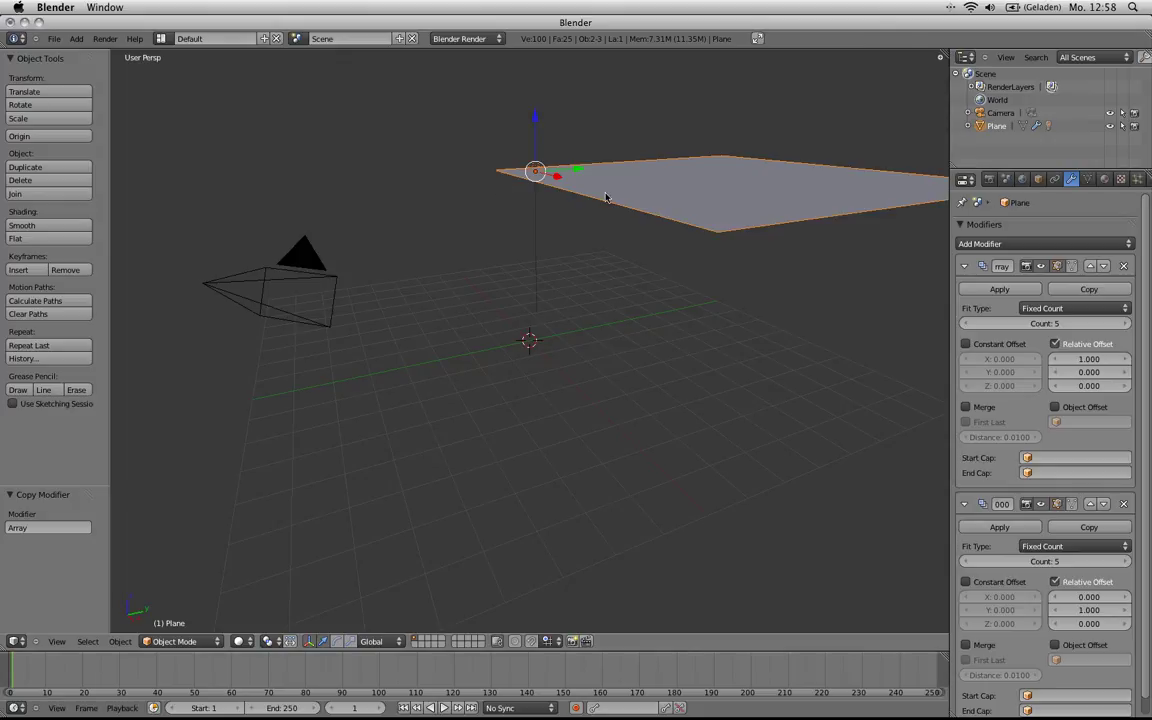
Expand the Plane's modifiers in the Outliner and apply both Array modifiers.
{"action": "left_click", "coordinate": [967, 128]}
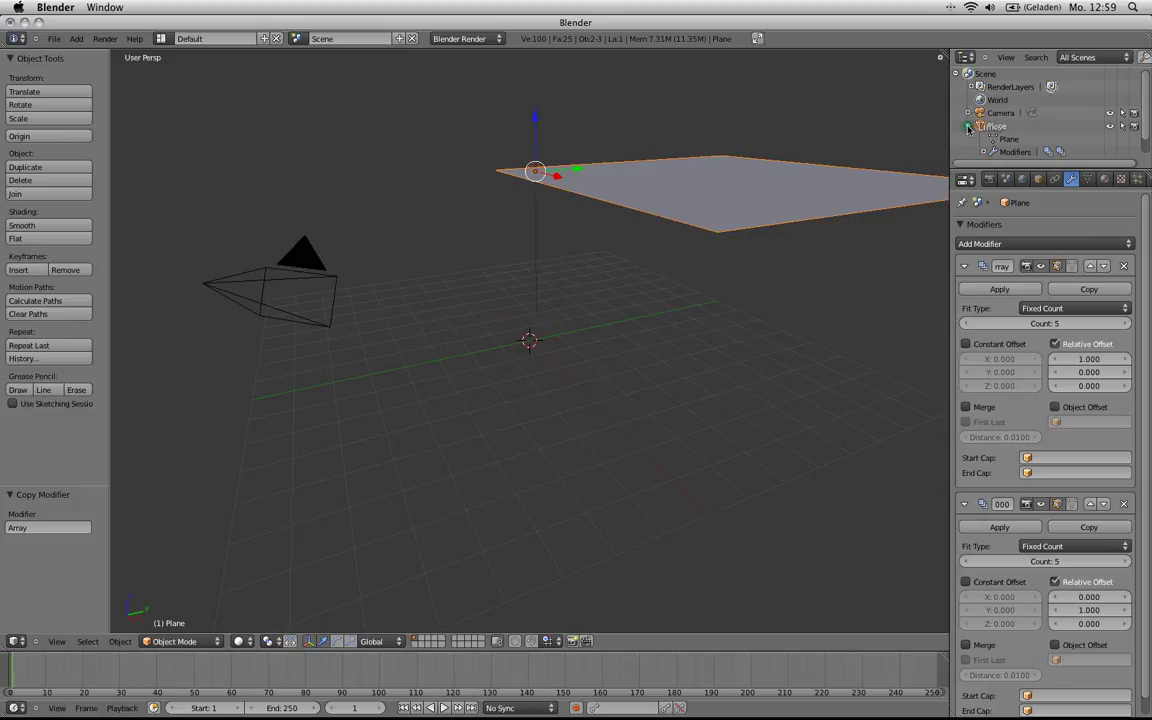
{"action": "left_click_drag", "start_coordinate": [977, 166], "coordinate": [977, 284]}
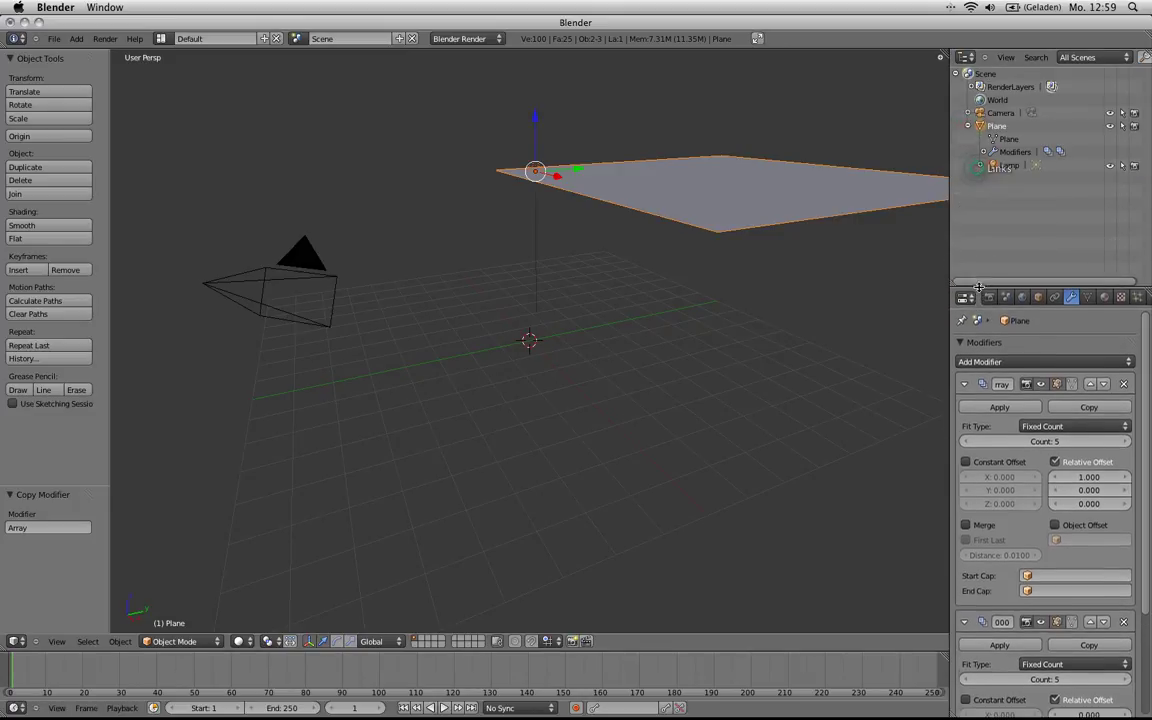
{"action": "left_click", "coordinate": [983, 151]}
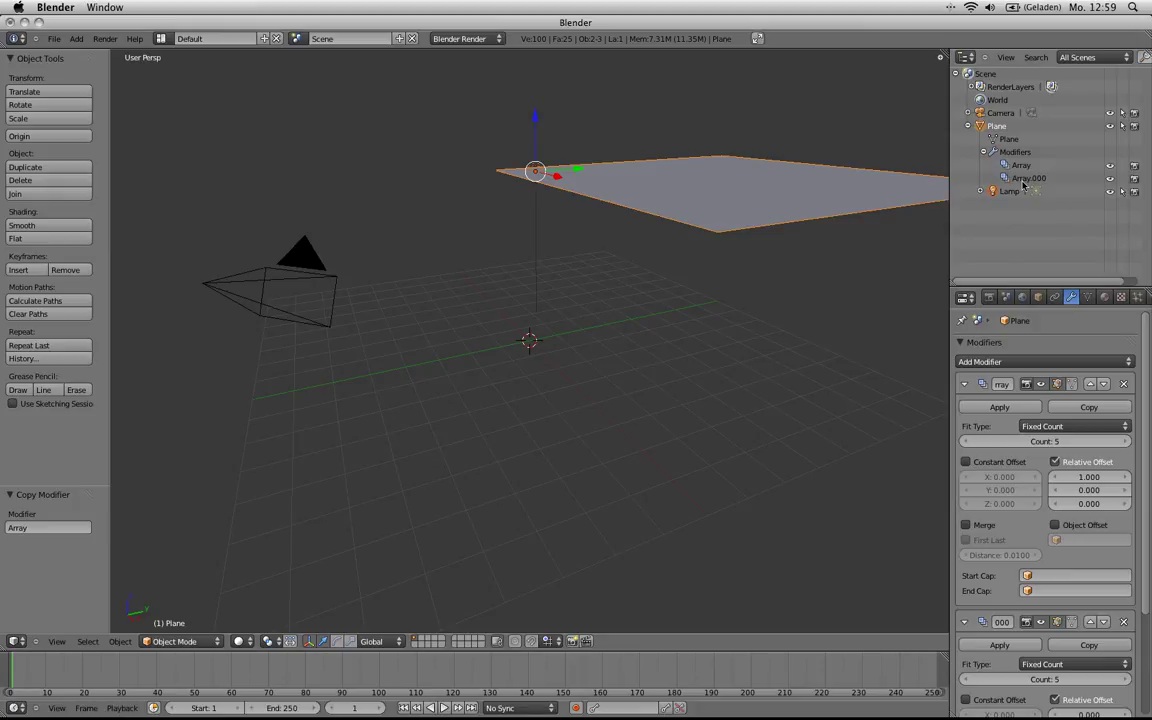
{"action": "left_click", "coordinate": [985, 410]}
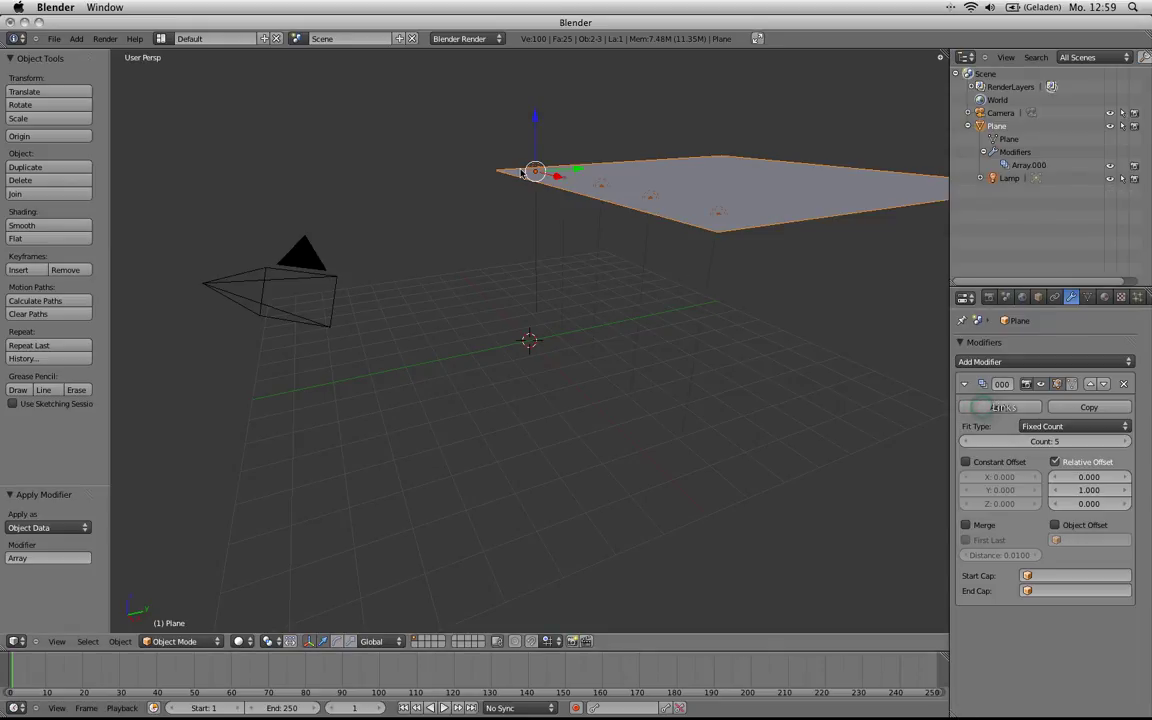
{"action": "left_click", "coordinate": [1002, 408]}
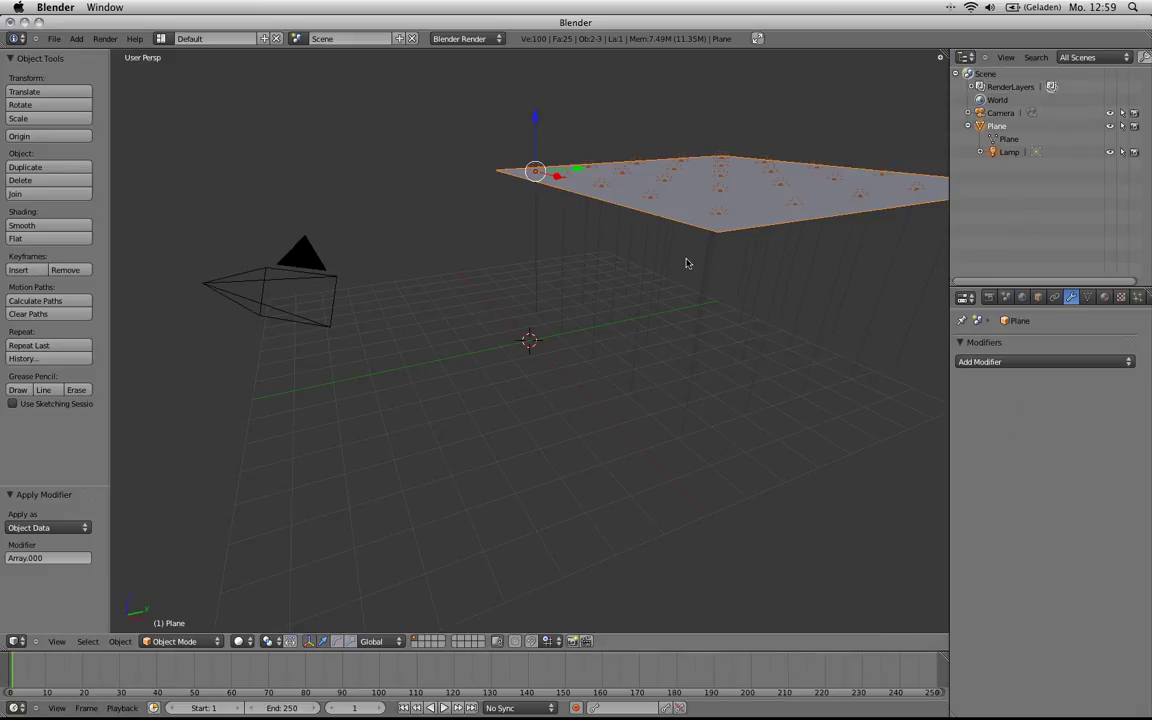
Add a new plane and scale it by 100 to serve as the floor.
{"action": "key", "text": "shift+a"}
{"action": "mouse_move", "coordinate": [510, 355]}
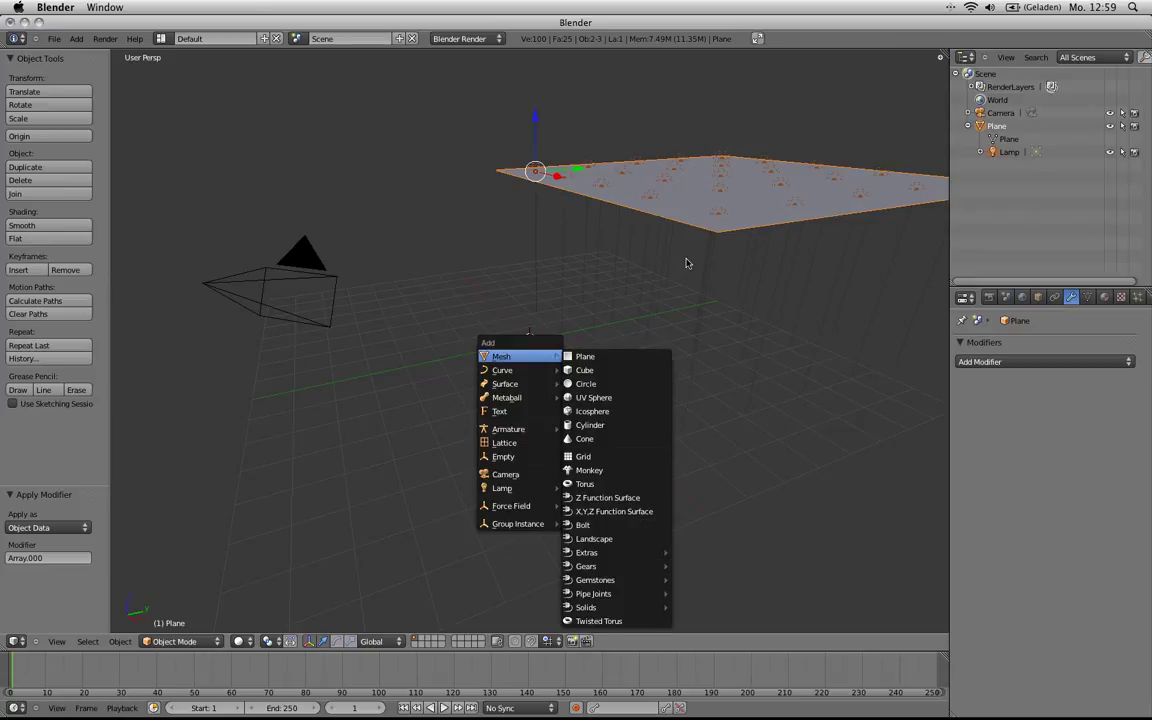
{"action": "left_click", "coordinate": [590, 355]}
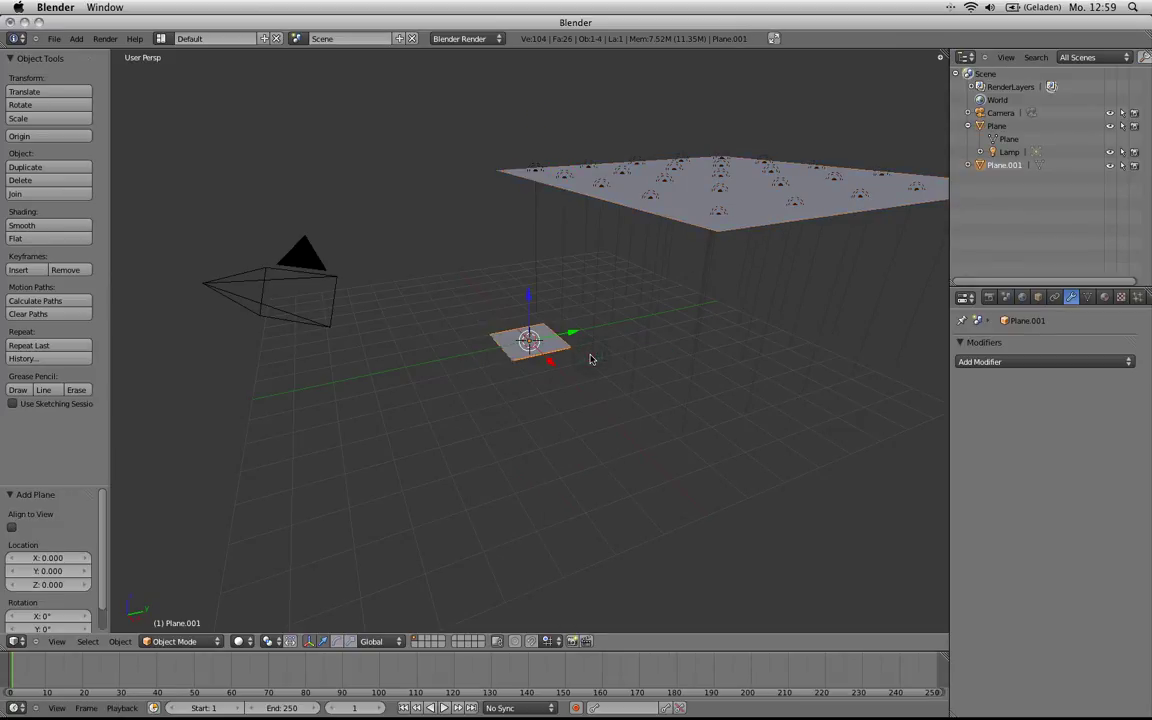
{"action": "type", "text": "s100"}
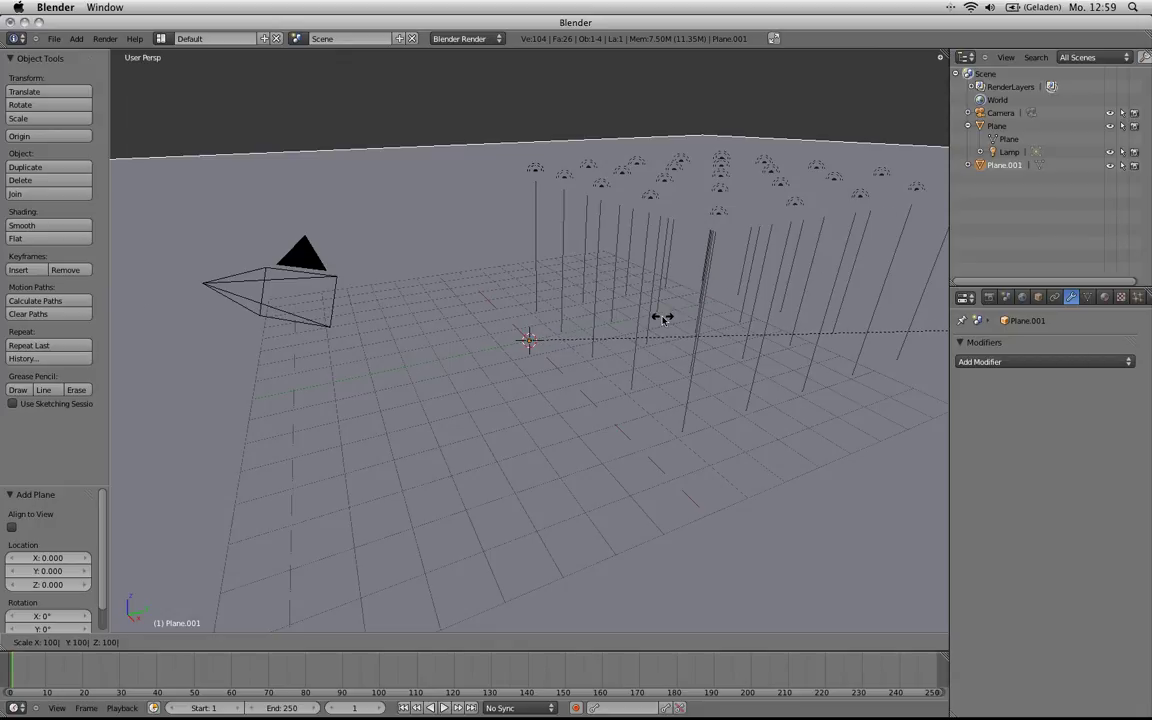
{"action": "key", "text": "Return"}
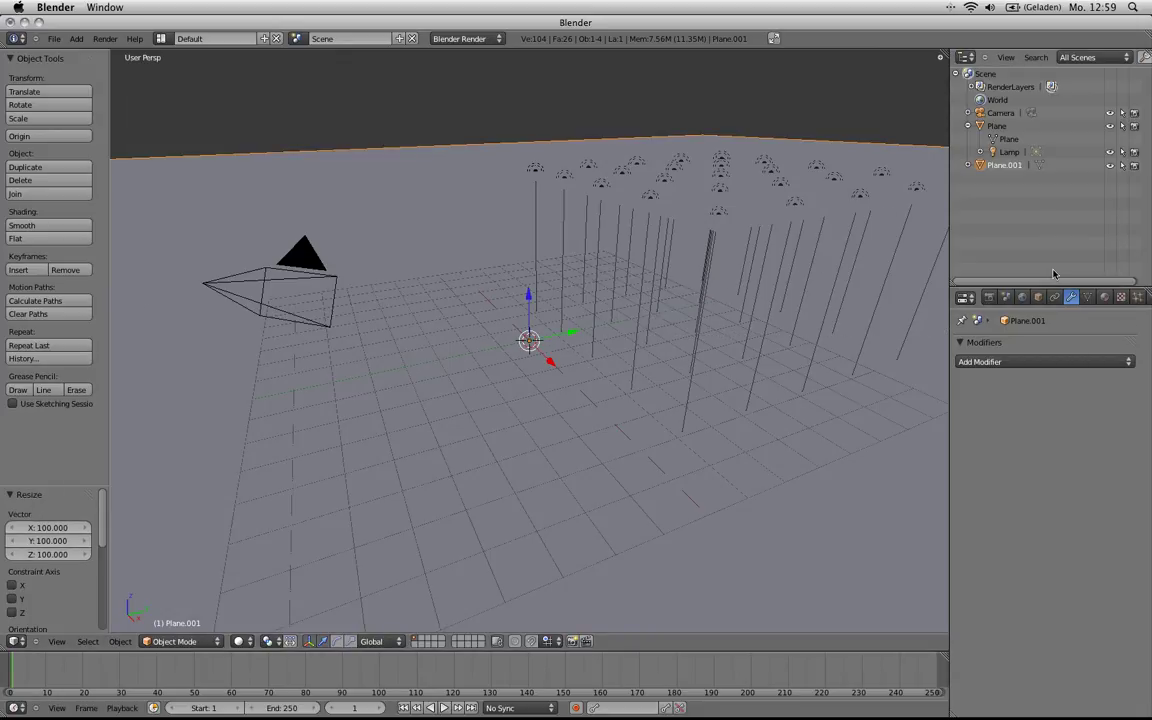
Give the floor a new material with near-black diffuse colour and specular hardness 511.
{"action": "left_click", "coordinate": [1104, 297]}
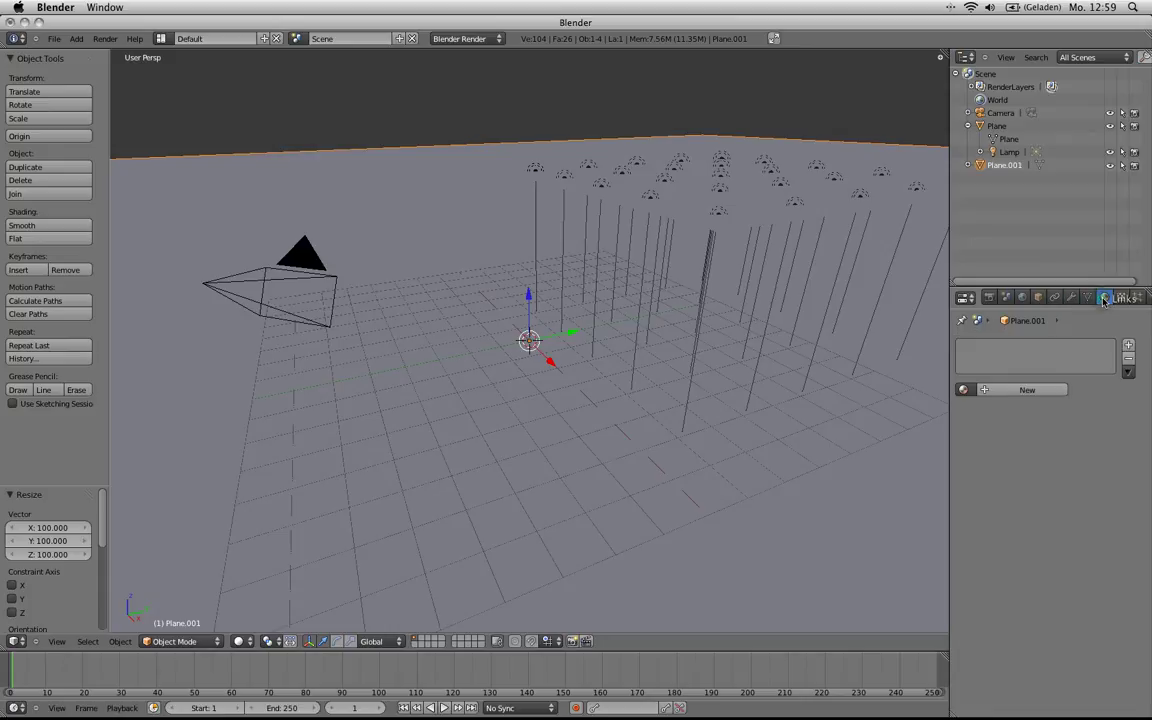
{"action": "left_click", "coordinate": [1008, 391]}
{"action": "left_click", "coordinate": [1003, 558]}
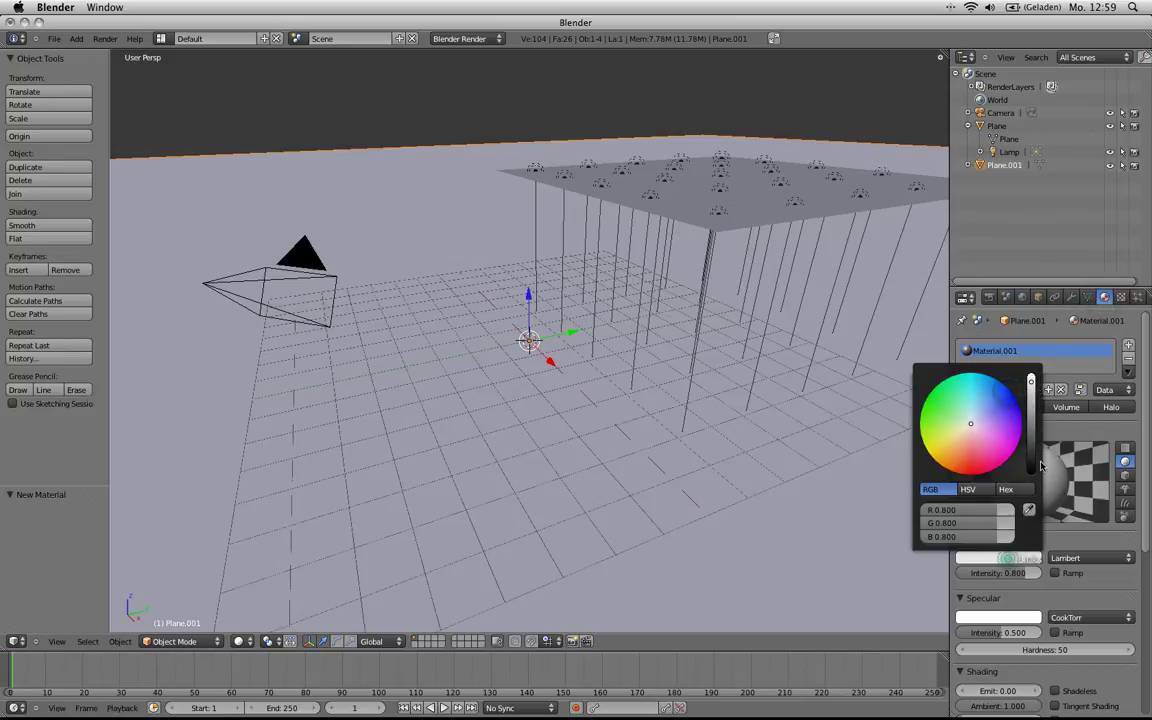
{"action": "left_click_drag", "start_coordinate": [1033, 436], "coordinate": [1031, 465]}
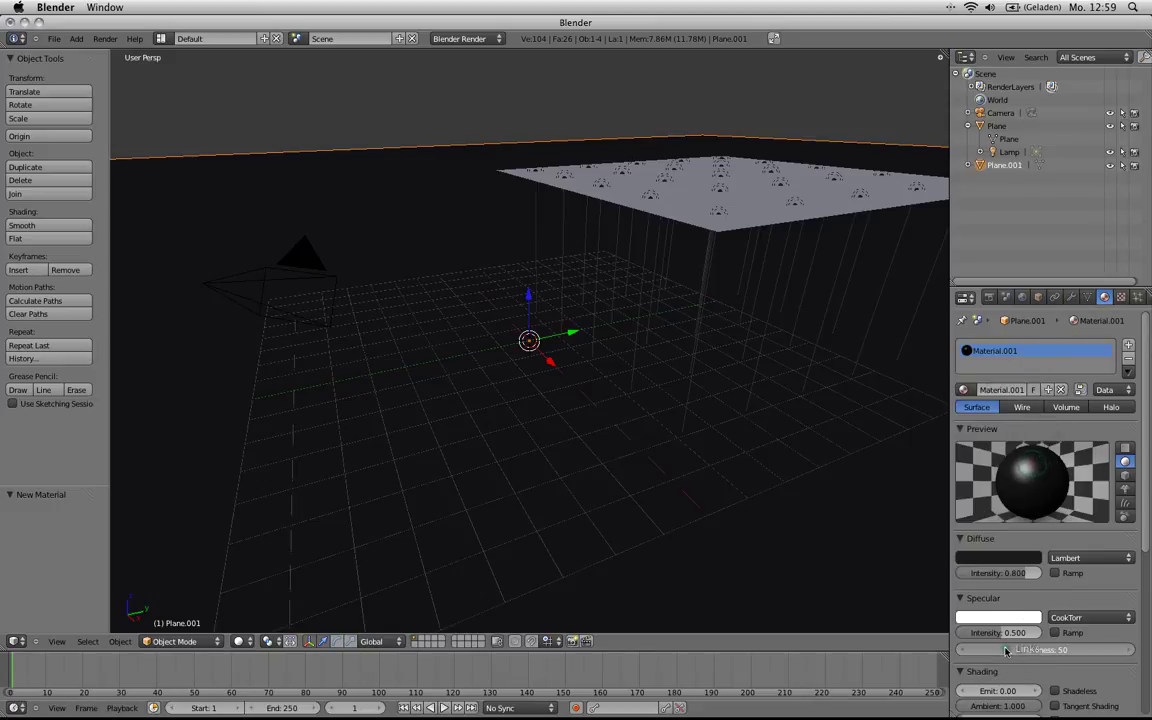
{"action": "left_click_drag", "start_coordinate": [1012, 650], "coordinate": [983, 640]}
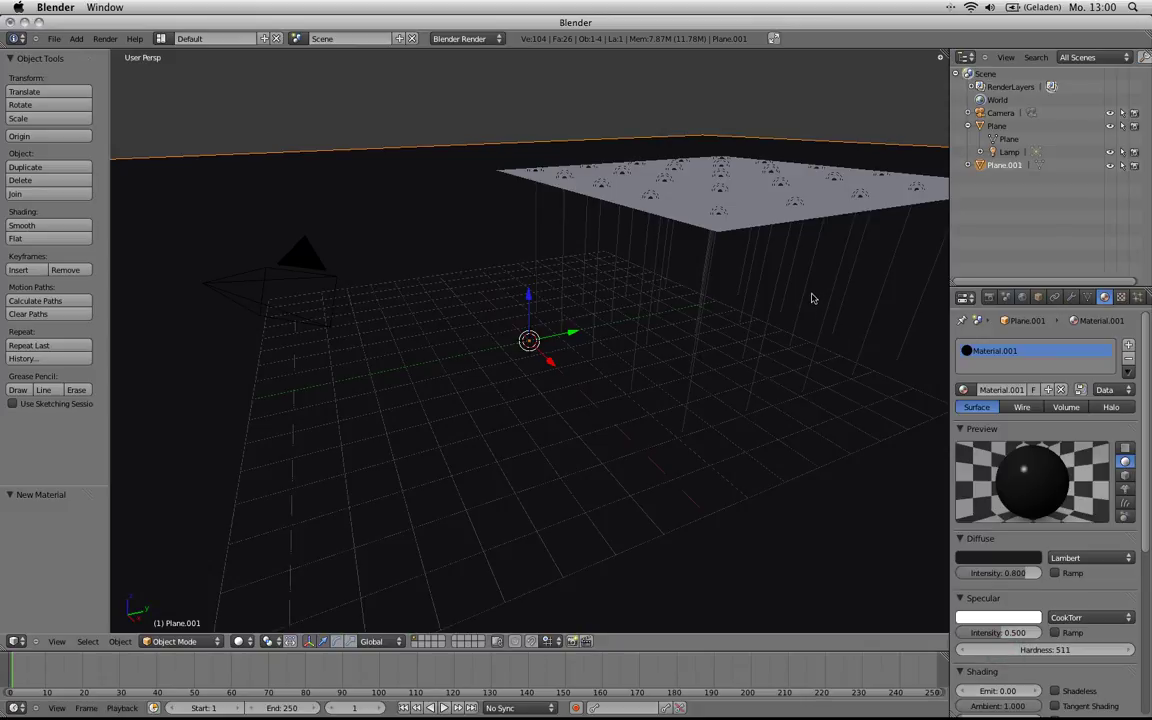
In camera view, move the camera and pull it back along its view axis to frame the lamp grid.
{"action": "key", "text": "KP_0"}
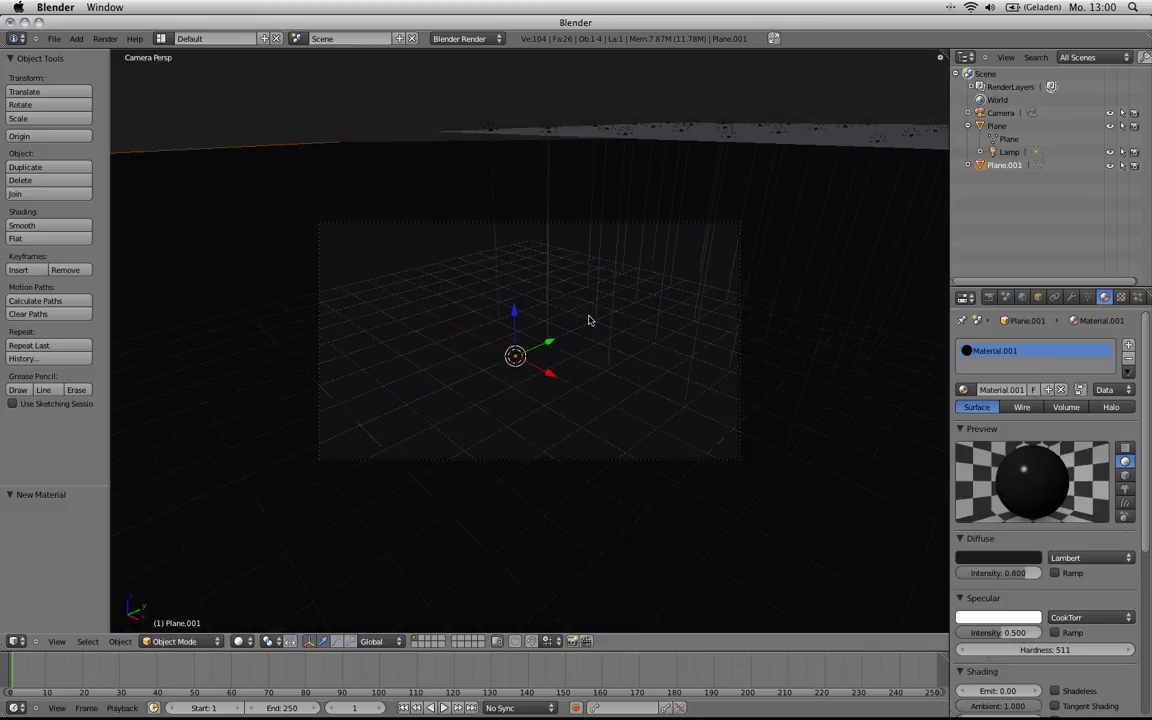
{"action": "right_click", "coordinate": [740, 302]}
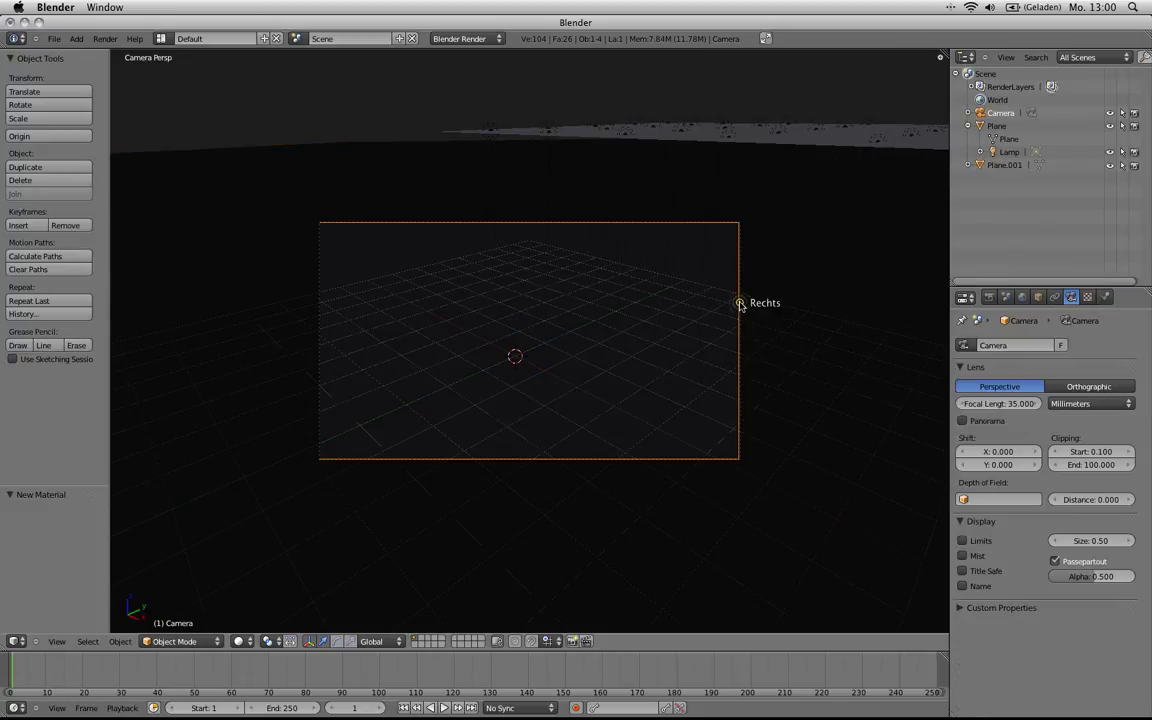
{"action": "key", "text": "g"}
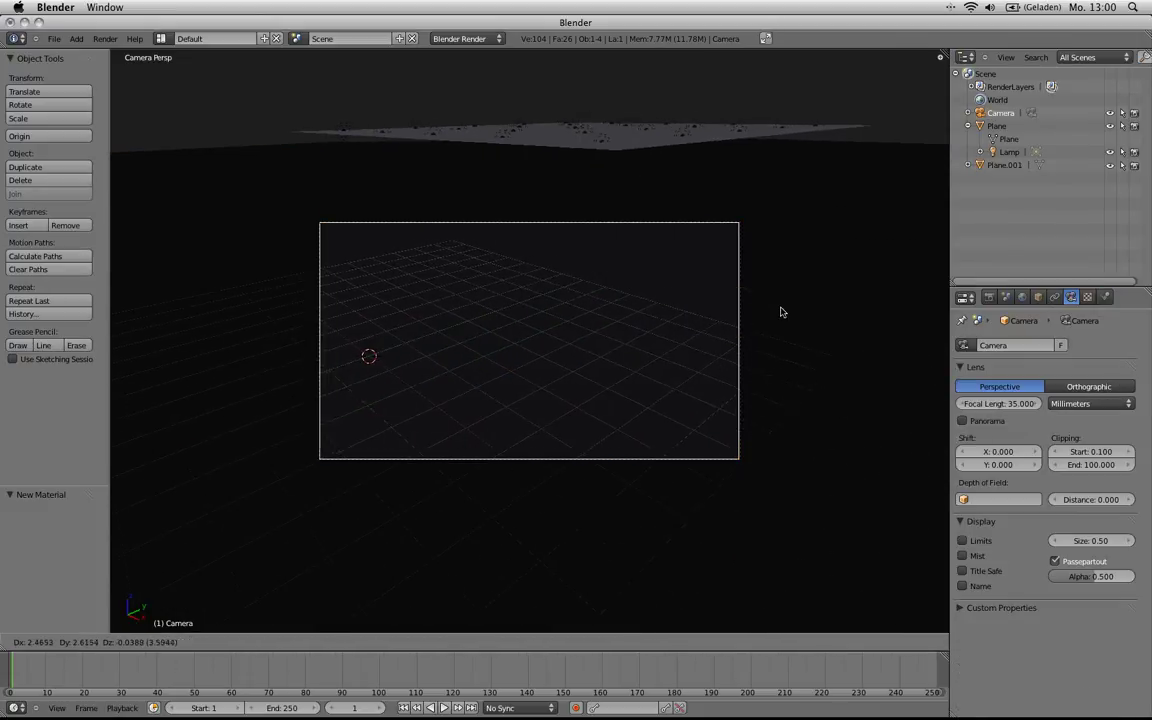
{"action": "left_click", "coordinate": [778, 308]}
{"action": "key", "text": "g"}
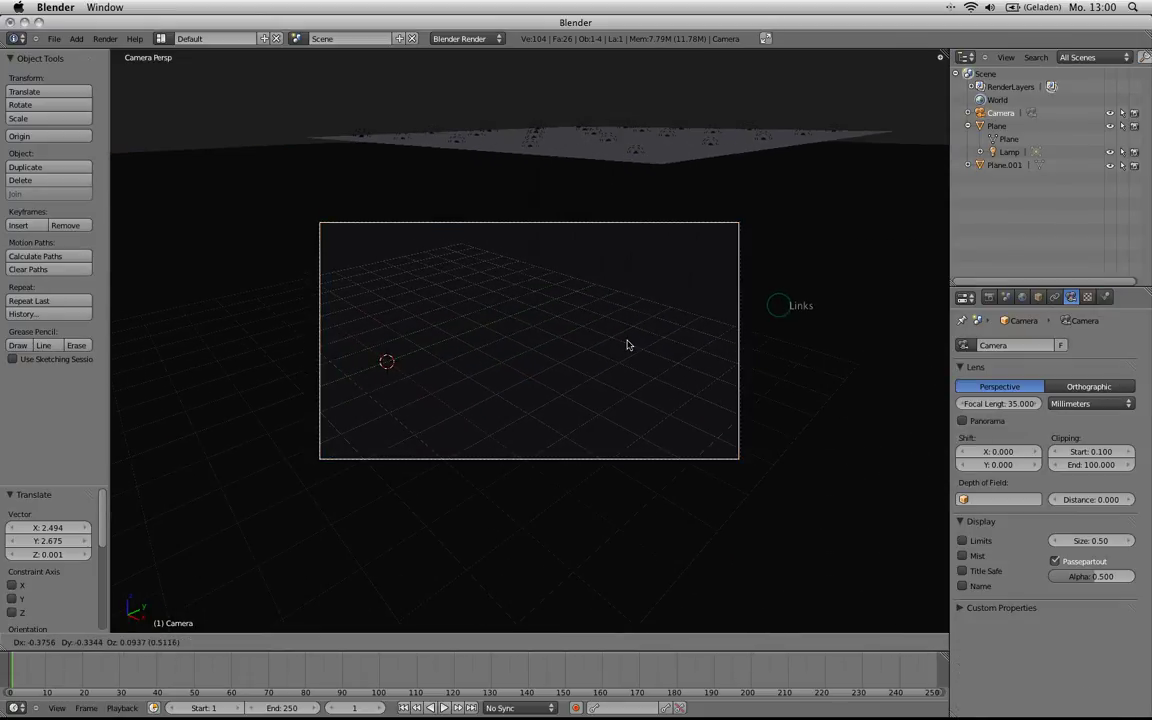
{"action": "left_click", "coordinate": [682, 348]}
{"action": "key", "text": "g"}
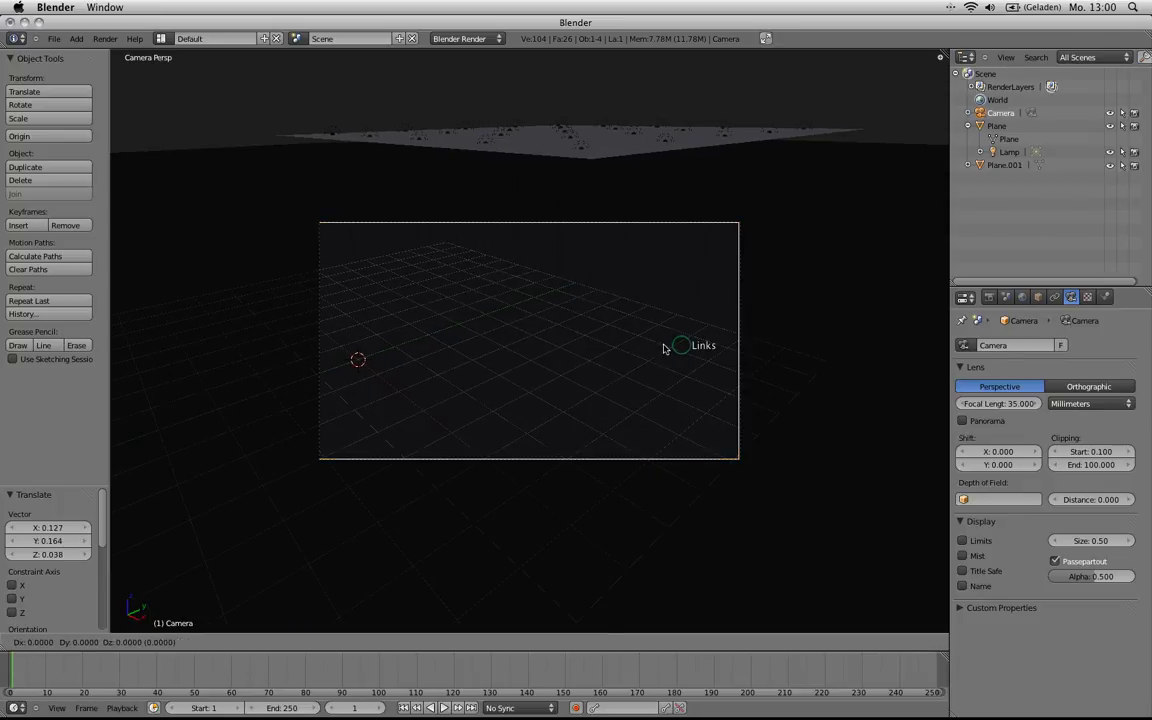
{"action": "key", "text": "z"}
{"action": "key", "text": "z"}
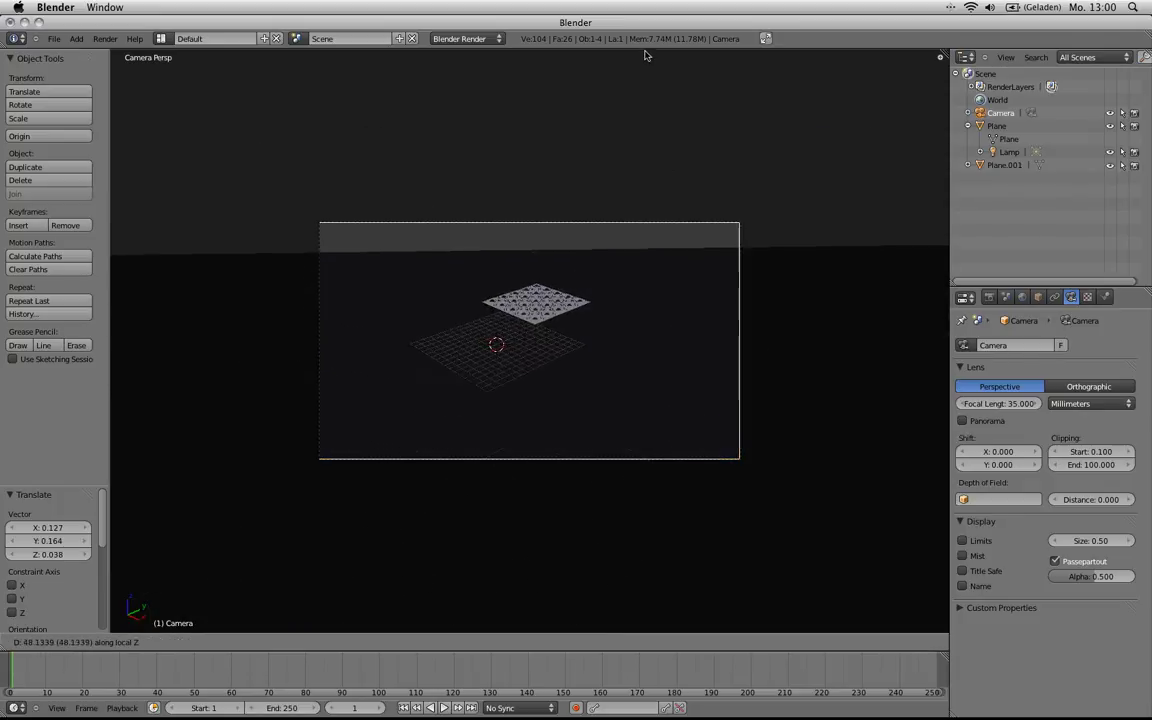
{"action": "left_click", "coordinate": [645, 610]}
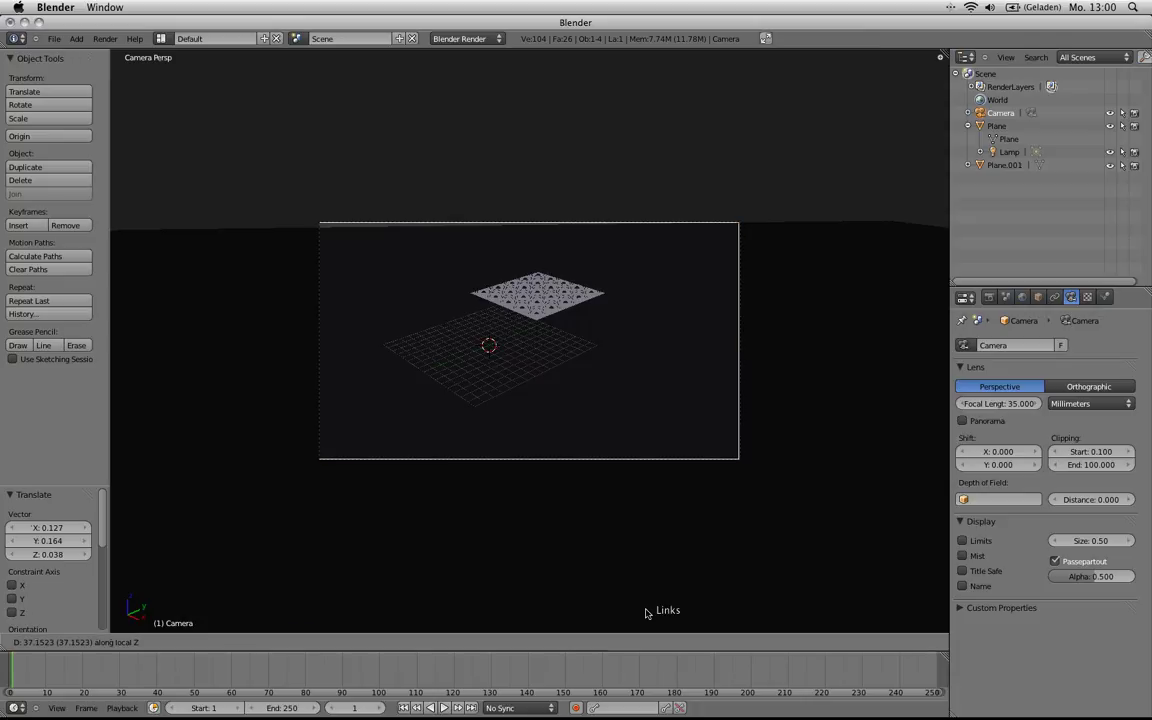
Render the camera's view with F12.
{"action": "key", "text": "F12"}
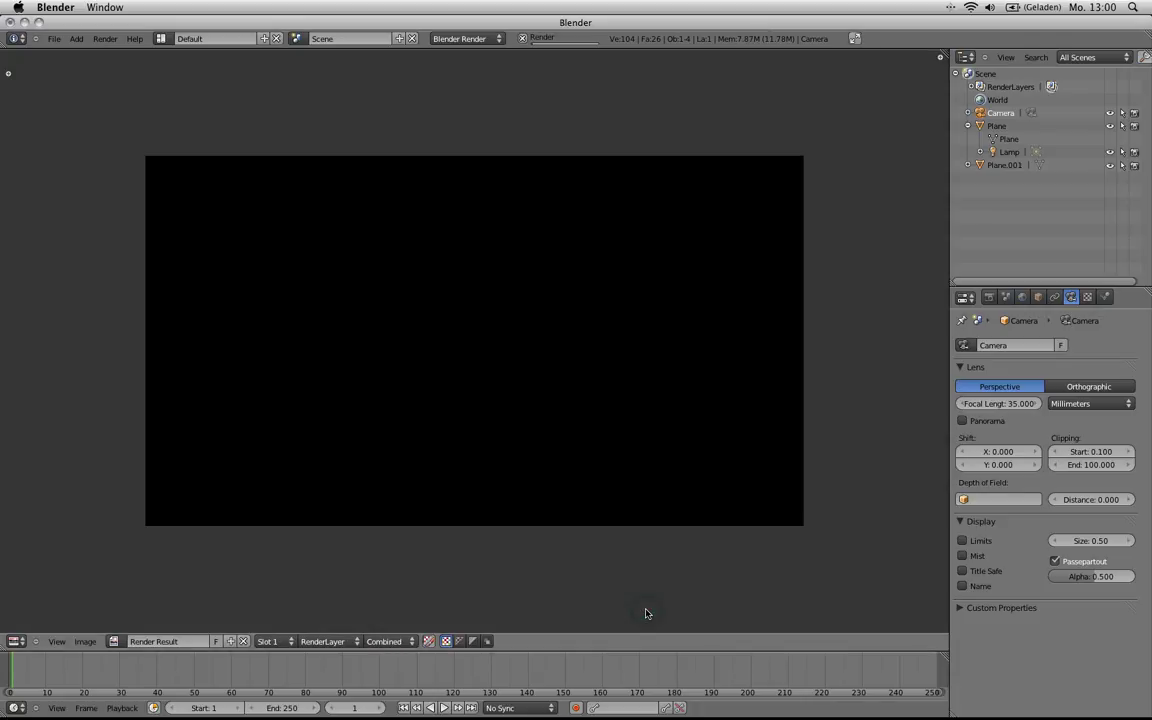